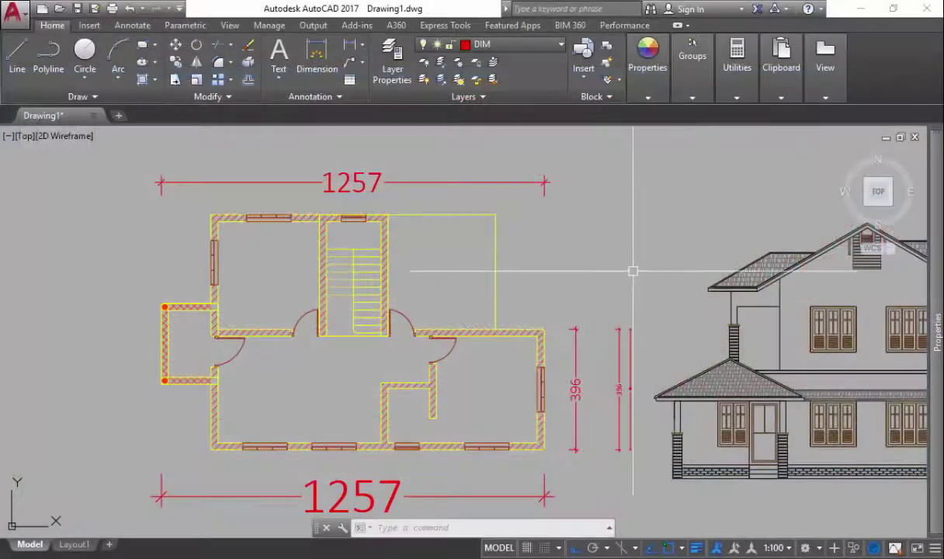
Undo the removal of the vertical dimension nearest the outer wall of the plan's lower-right room
scroll(632, 270, "up", 5)
scroll(562, 262, "up", 2)
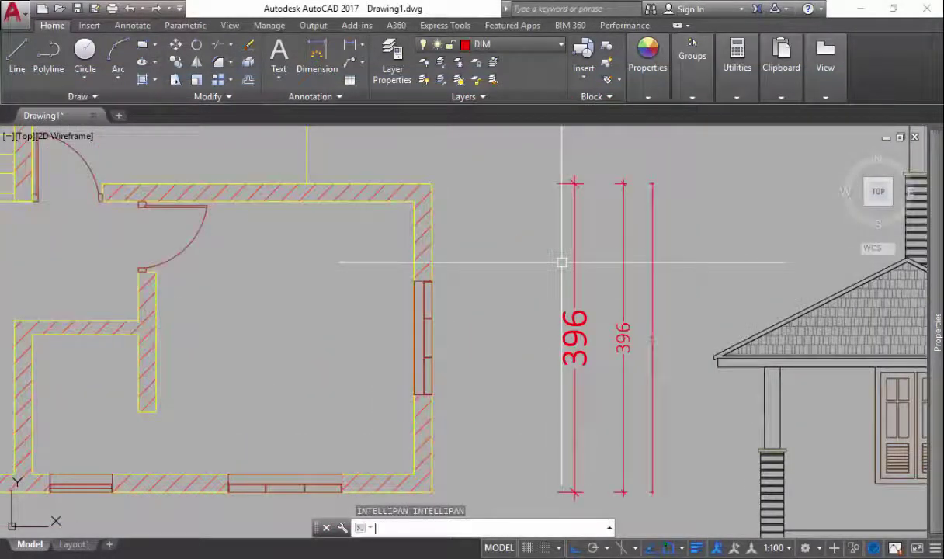
key("ctrl+z")
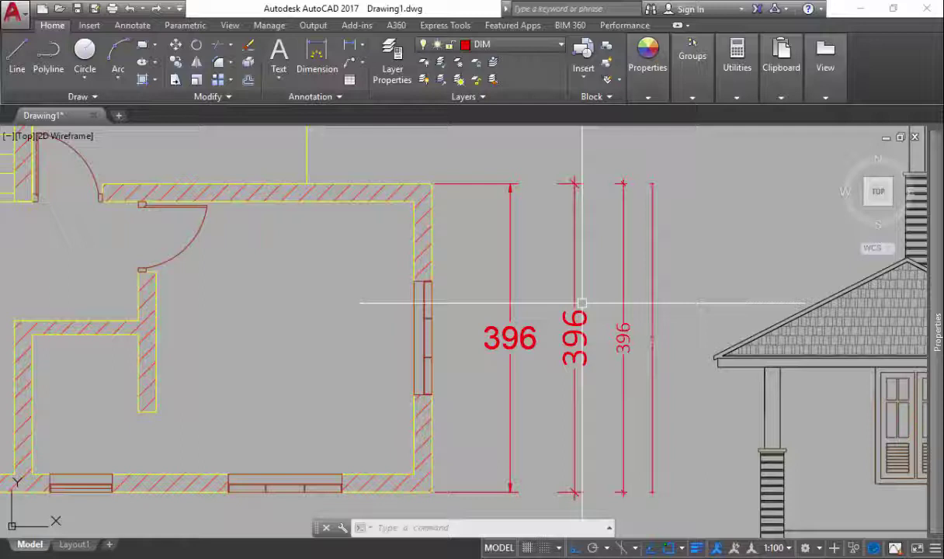
middle_click_drag(503, 272, 600, 299)
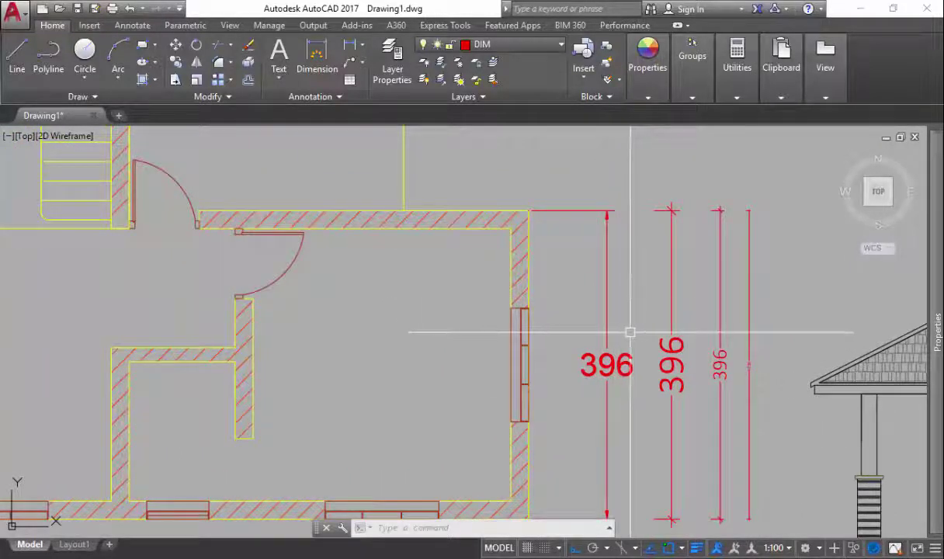
middle_click_drag(673, 315, 576, 281)
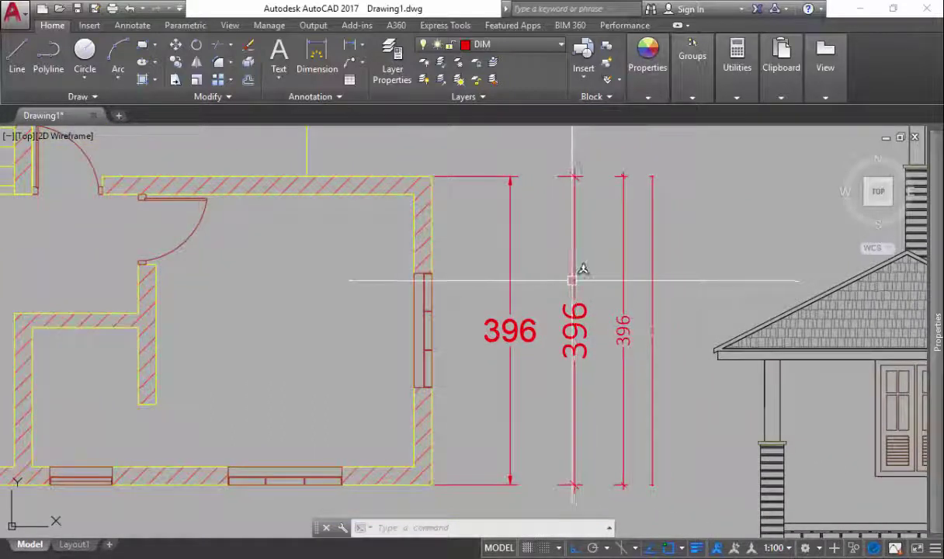
middle_click_drag(574, 281, 512, 270)
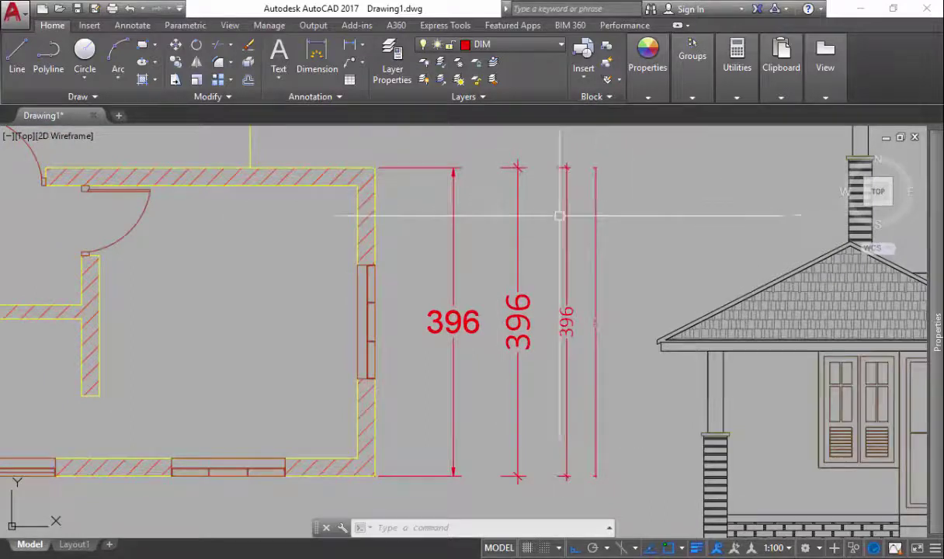
left_click(518, 205)
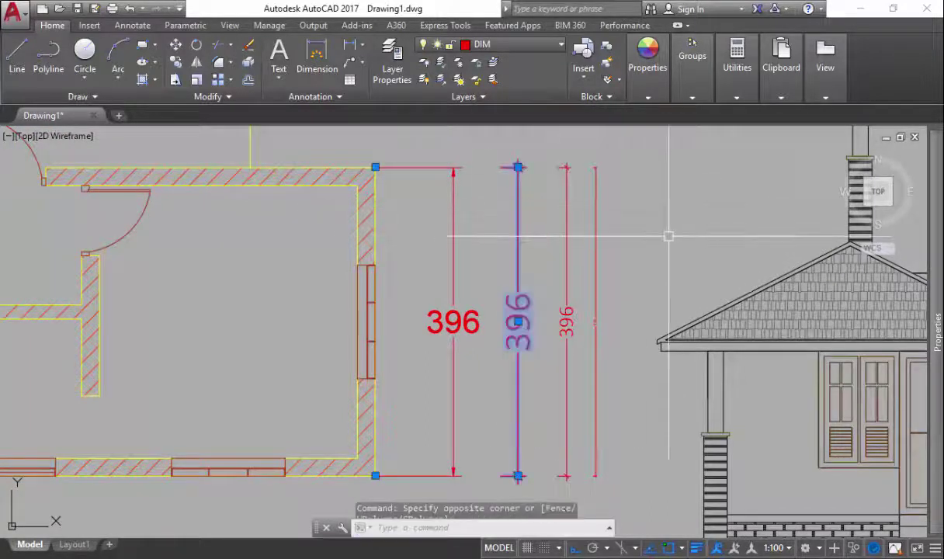
left_click(609, 208)
left_click(564, 211)
left_click(583, 231)
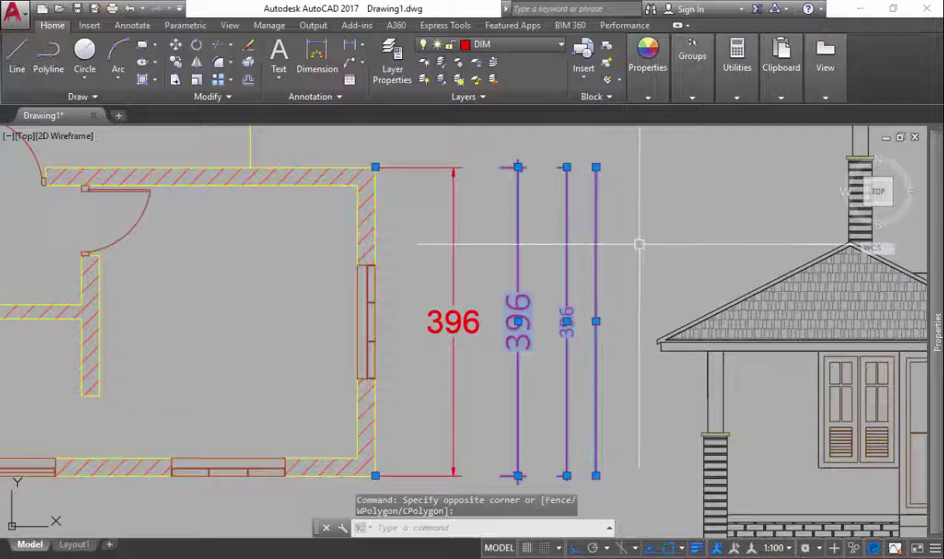
key("Escape")
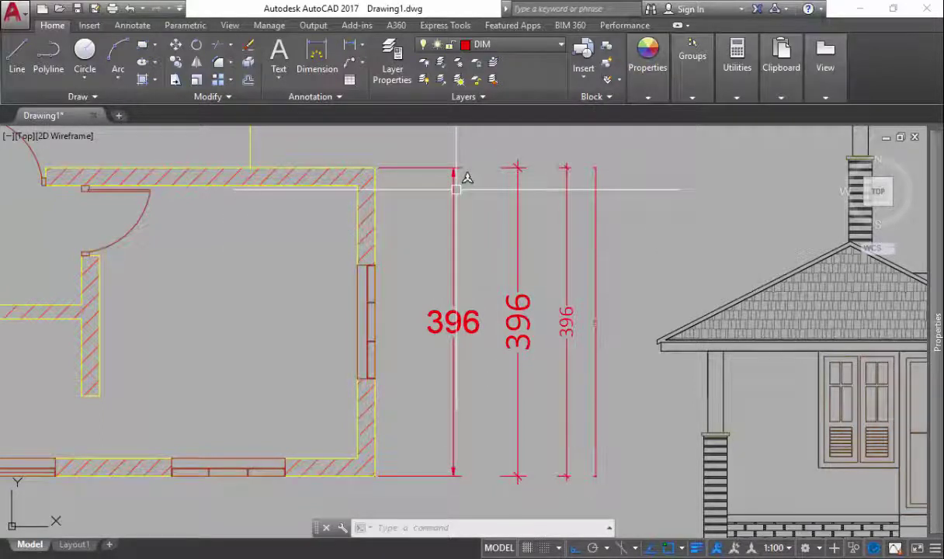
key("Escape")
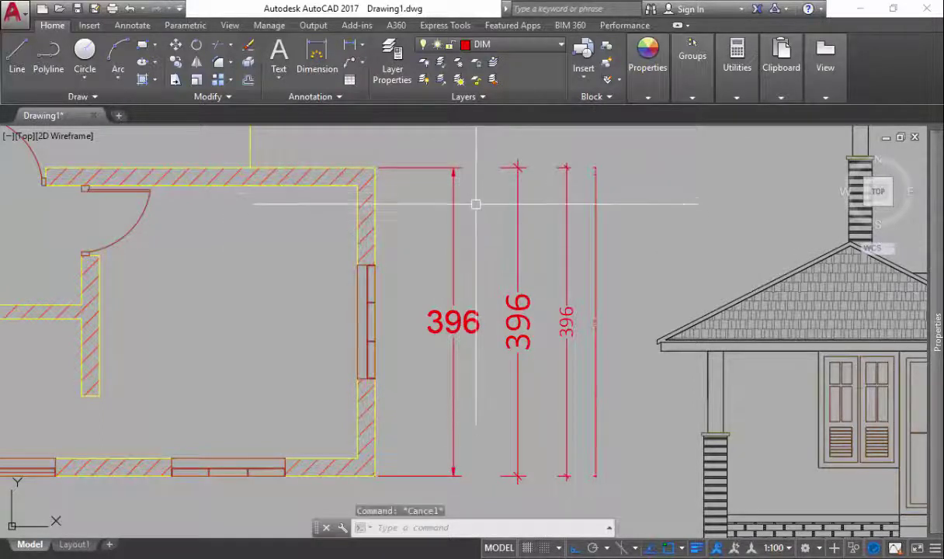
Delete the vertical dimension with horizontal text nearest the outer wall of the lower-right room
left_click(475, 204)
left_click(433, 208)
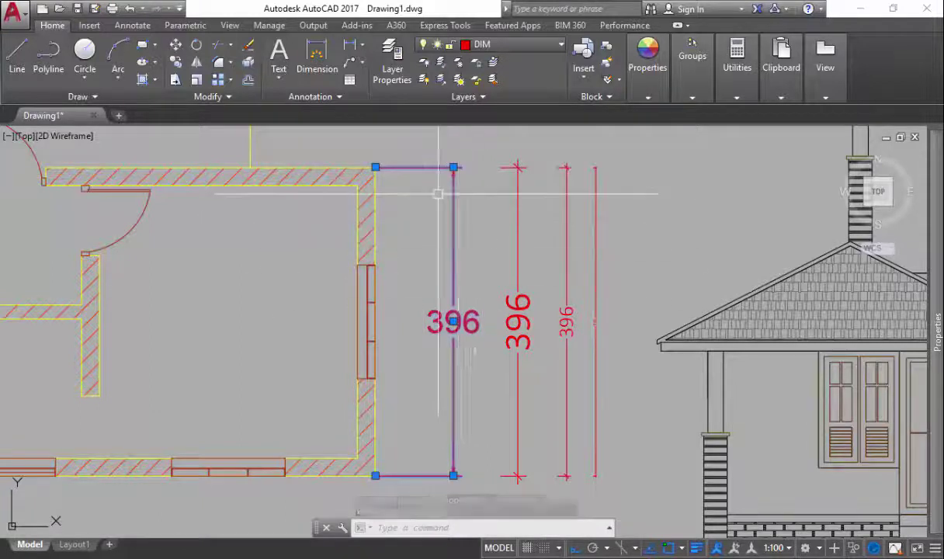
key("Delete")
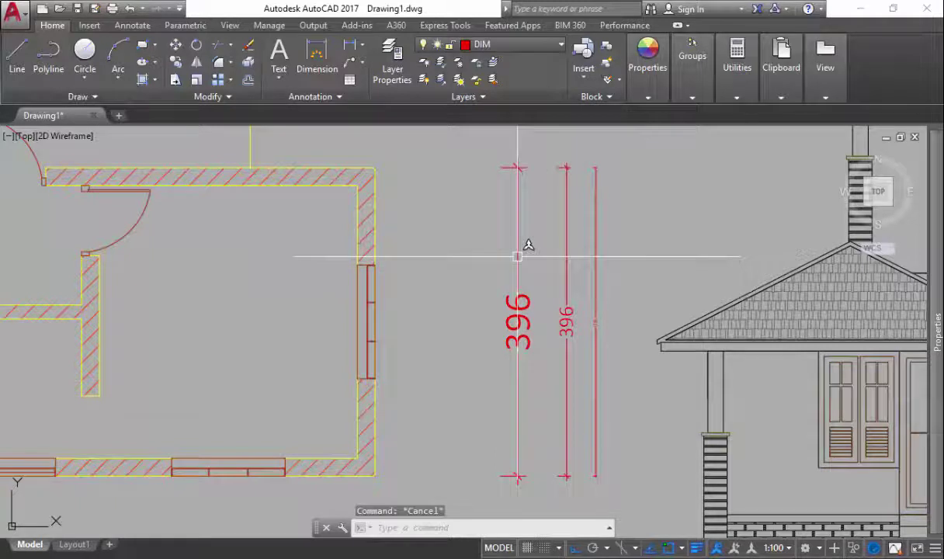
Create an annotative dimension style named NEW-3, based on NEW-2 and used for all dimensions, and continue to its settings
type("t")
key("Return")
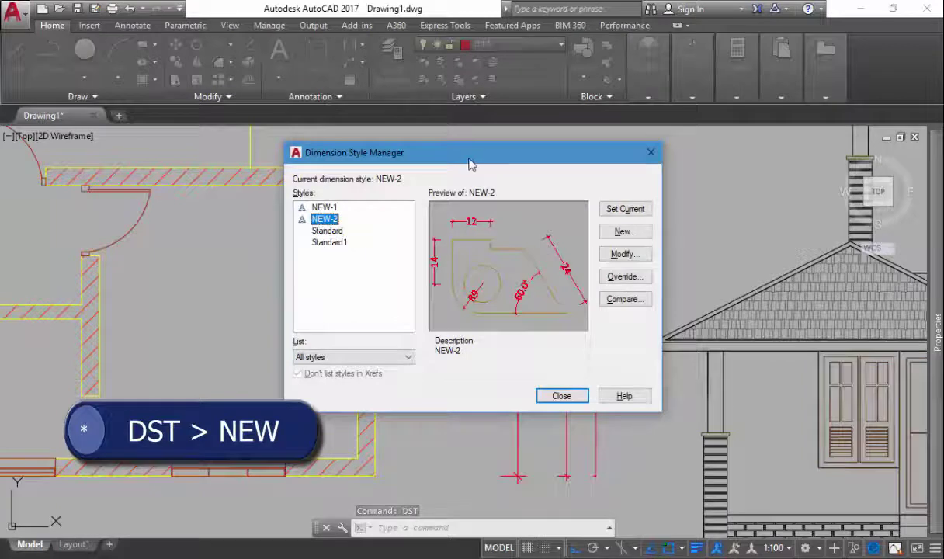
left_click_drag(471, 164, 430, 166)
left_click(575, 235)
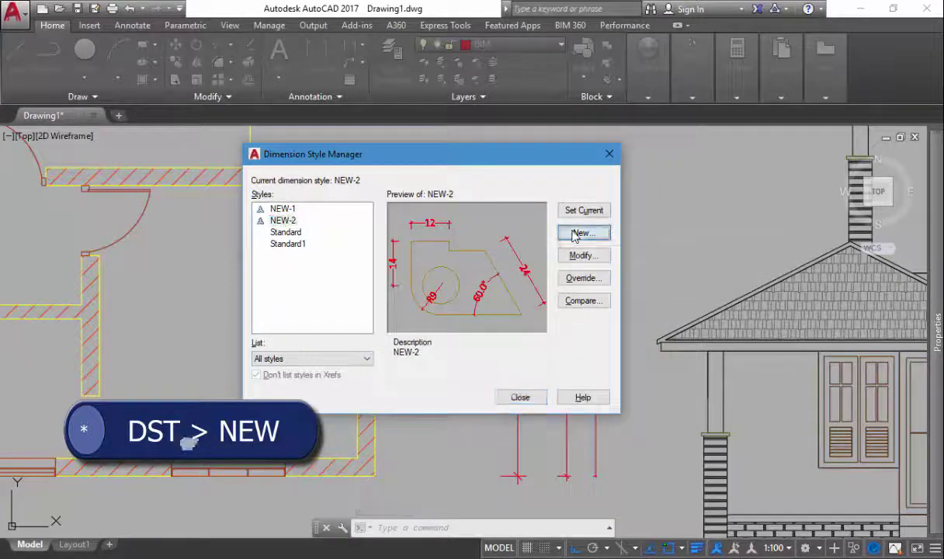
left_click(419, 245)
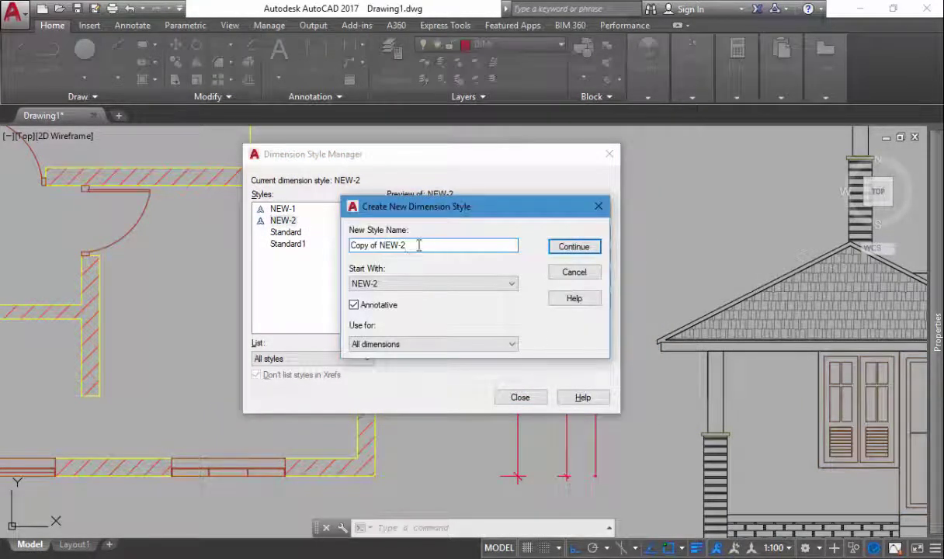
left_click_drag(381, 246, 171, 254)
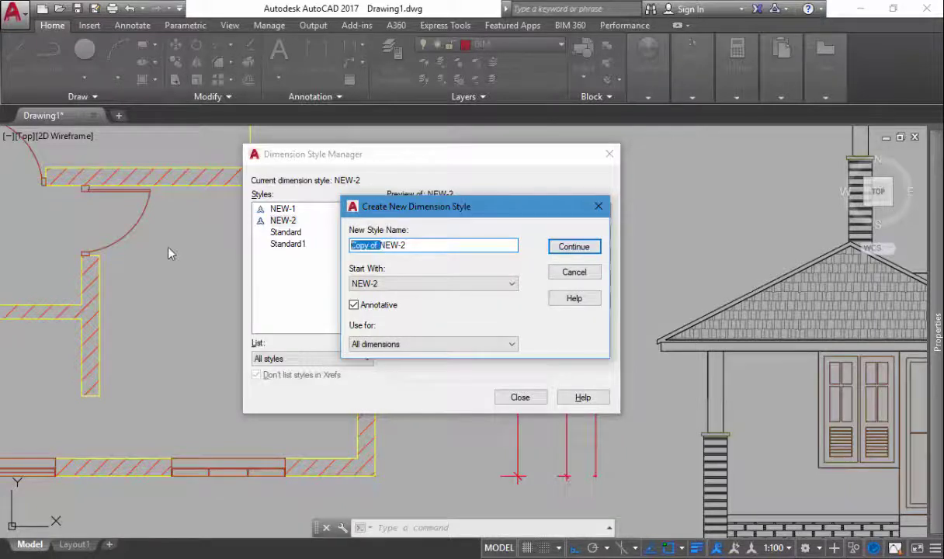
key("BackSpace")
type("3")
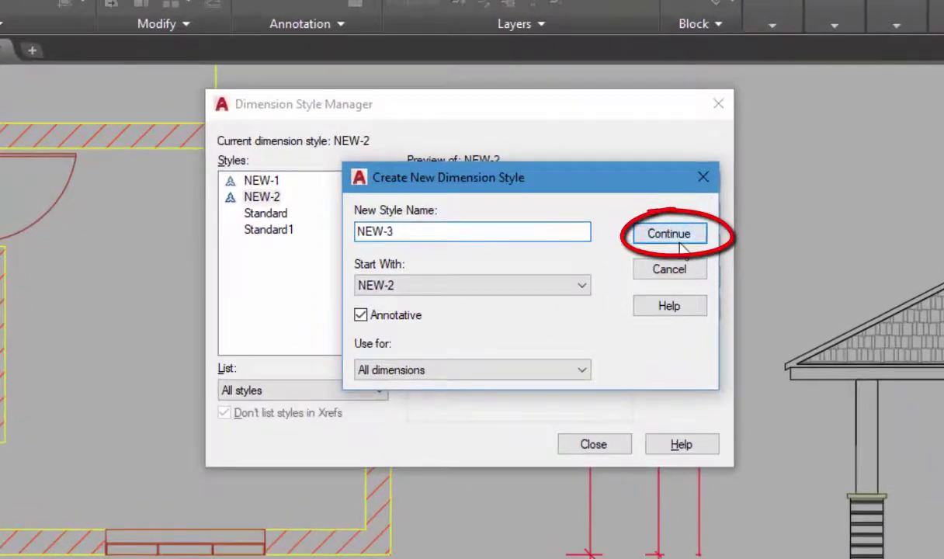
left_click(678, 241)
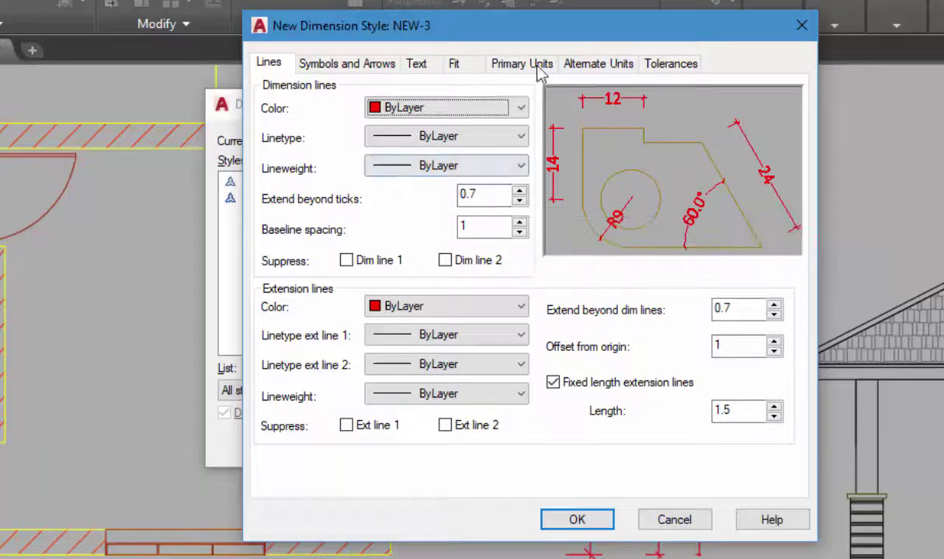
Examine NEW-3's line settings: extension beyond ticks, baseline spacing, extension beyond dimension lines, offset from origin and fixed extension line length
left_click_drag(561, 36, 500, 42)
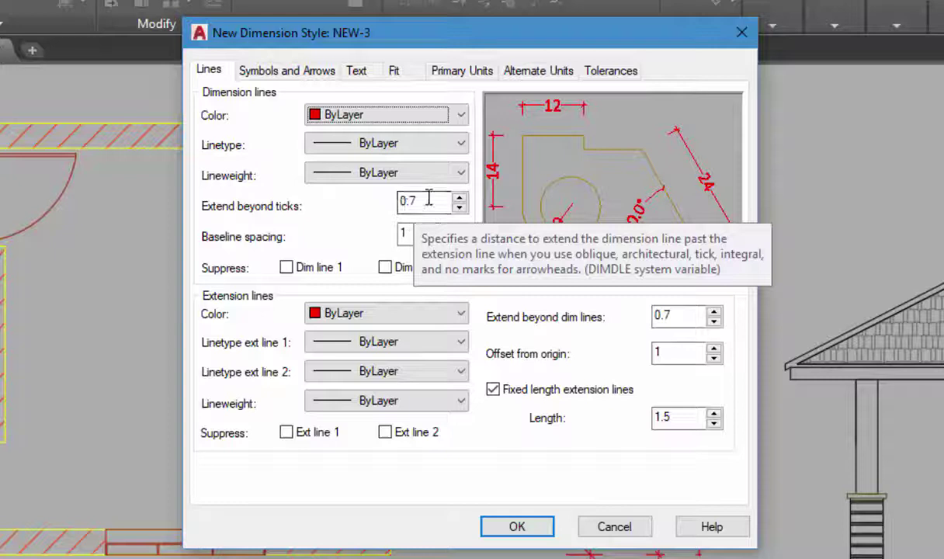
left_click_drag(434, 195, 377, 208)
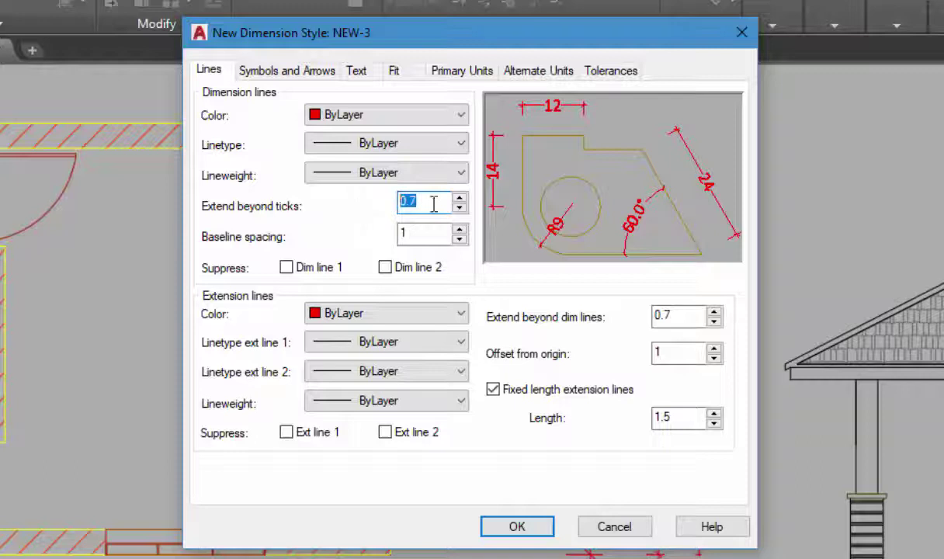
left_click(425, 232)
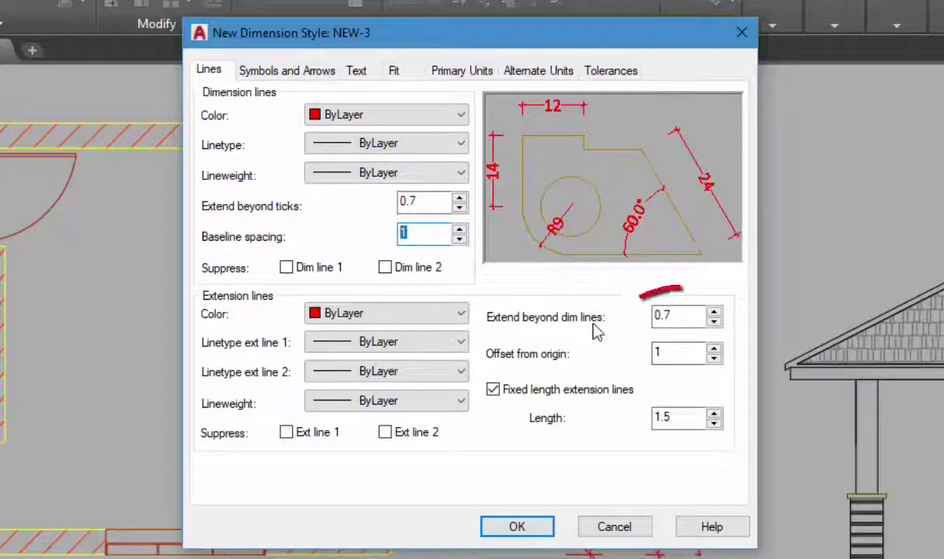
left_click(675, 314)
double_click(675, 314)
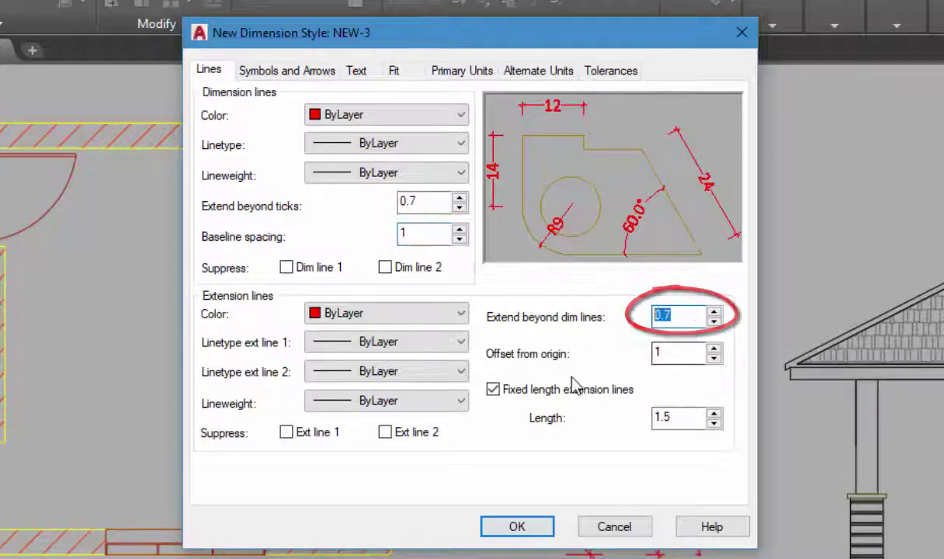
key("Tab")
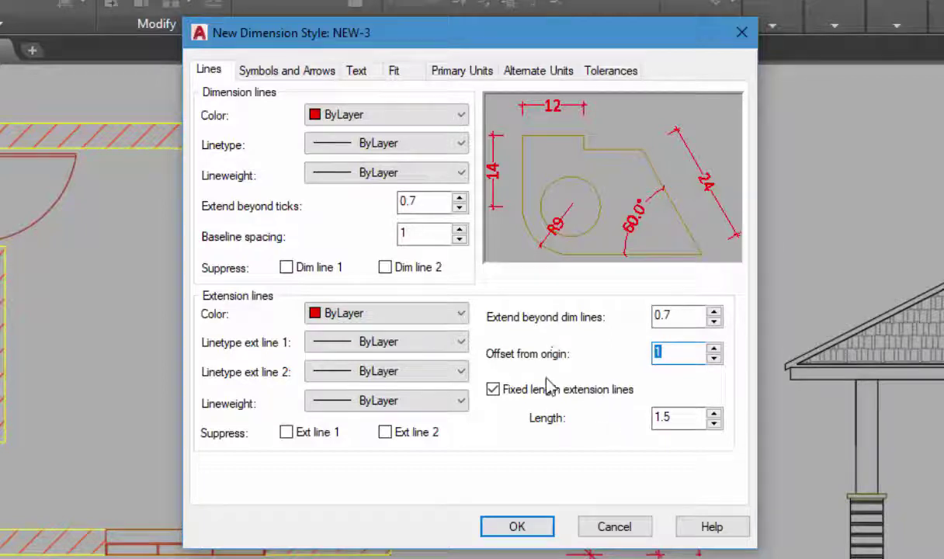
double_click(666, 418)
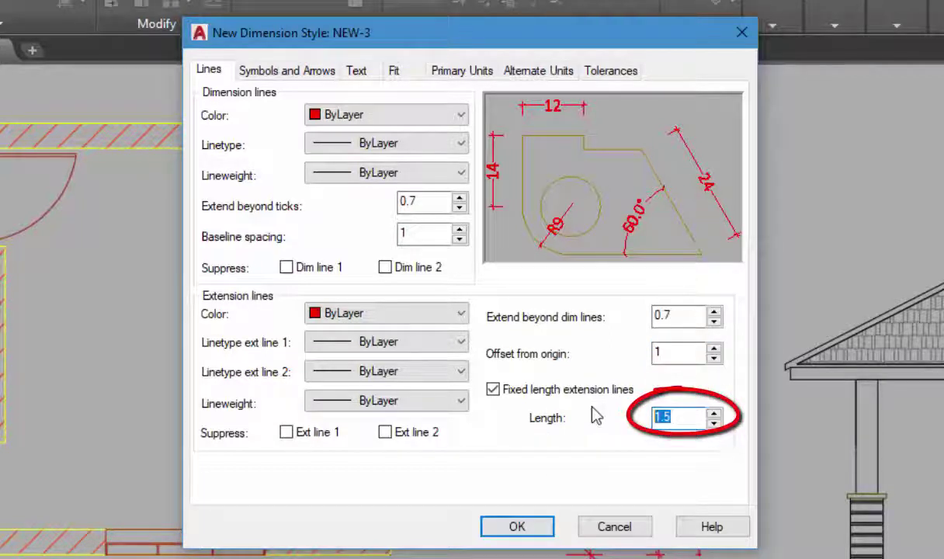
Choose Oblique as NEW-3's first arrowhead and check its second arrowhead and arrow size
left_click(290, 76)
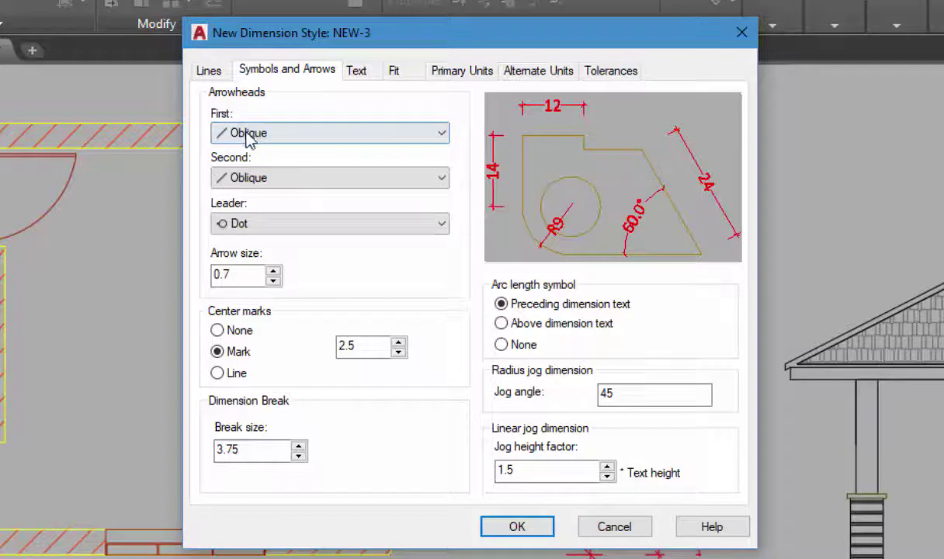
left_click(280, 138)
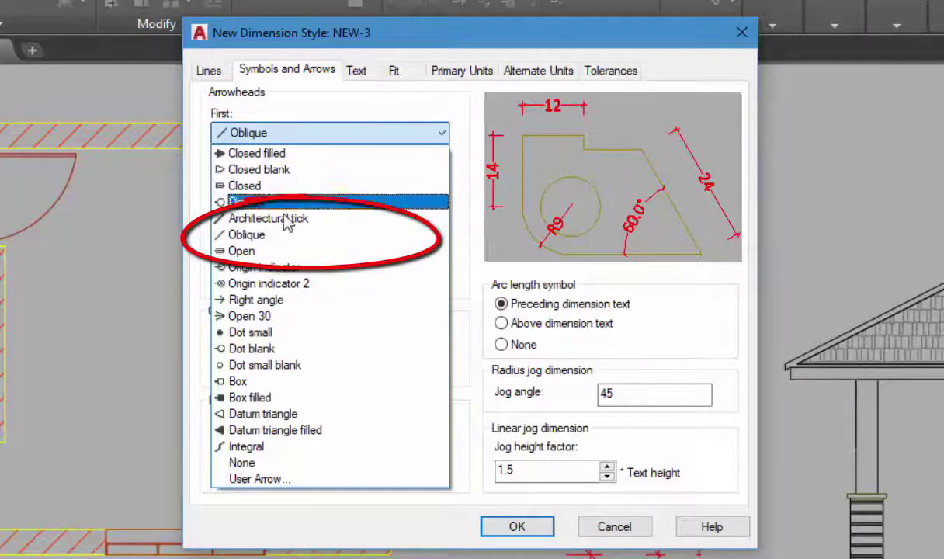
left_click(265, 236)
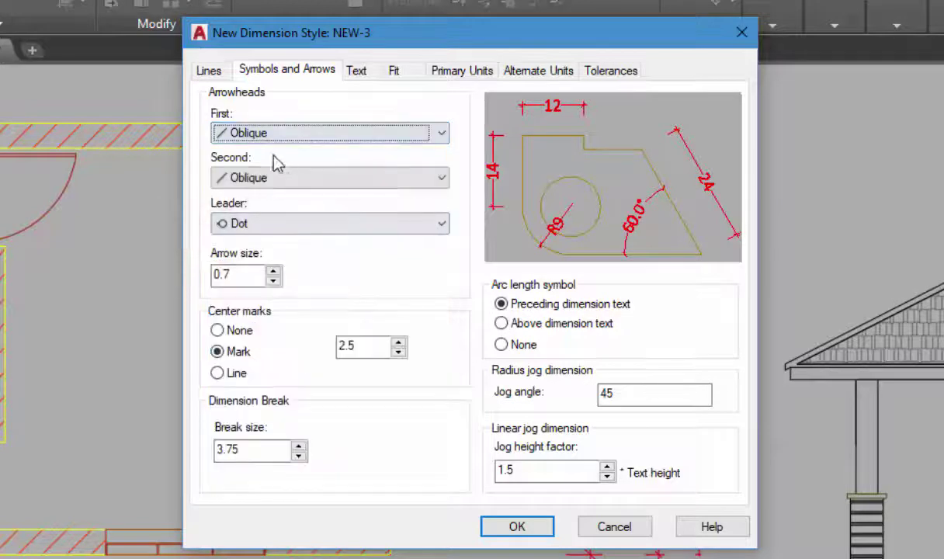
left_click(263, 178)
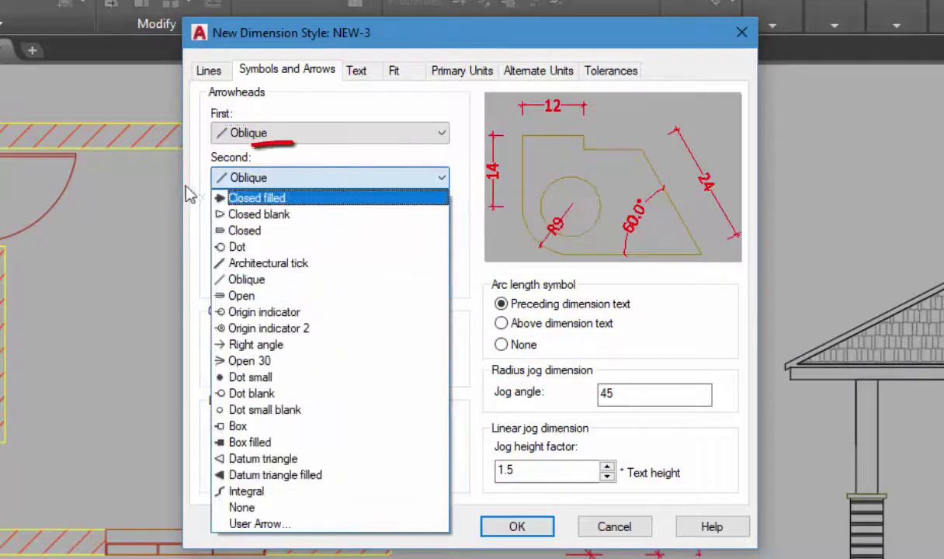
left_click(256, 178)
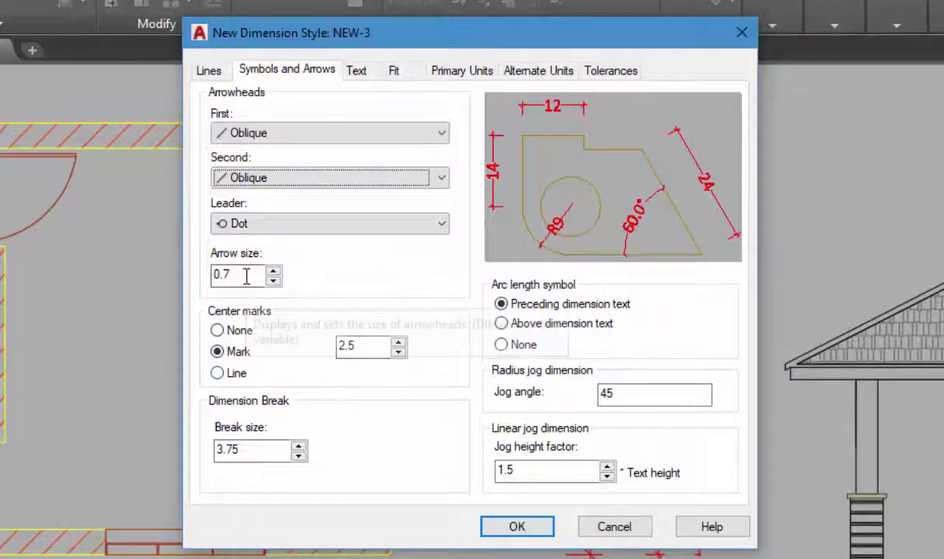
left_click_drag(247, 274, 204, 270)
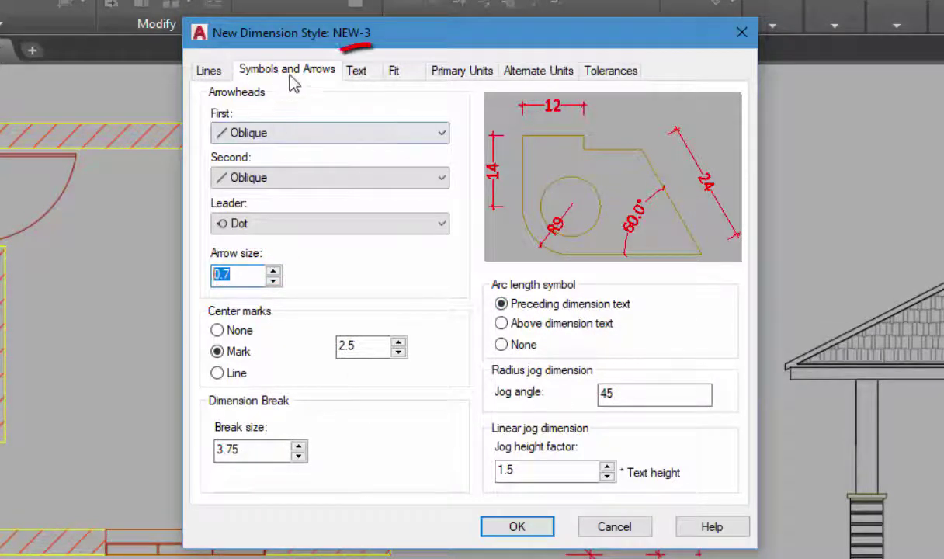
From NEW-3's text settings, set the SM text style's paper text height to 2, make SM current and save the change
left_click(356, 71)
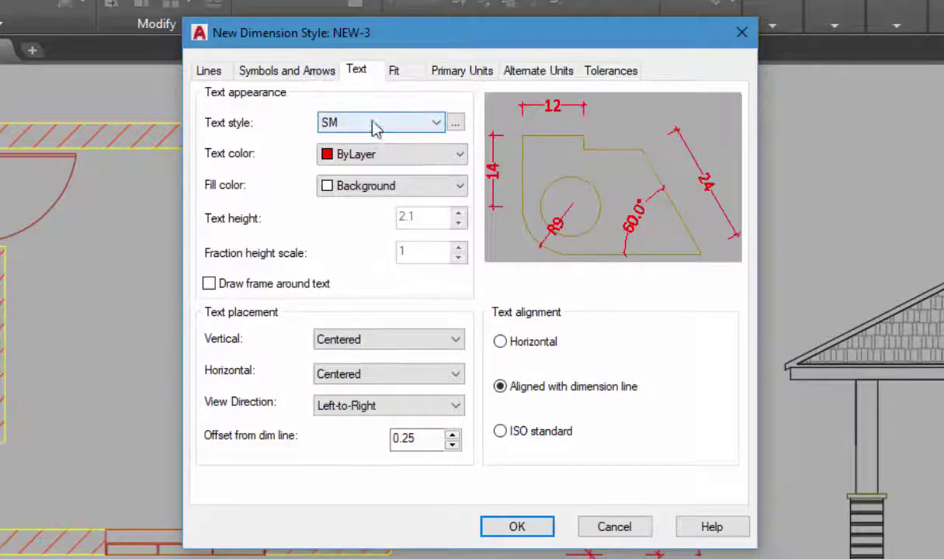
left_click(455, 126)
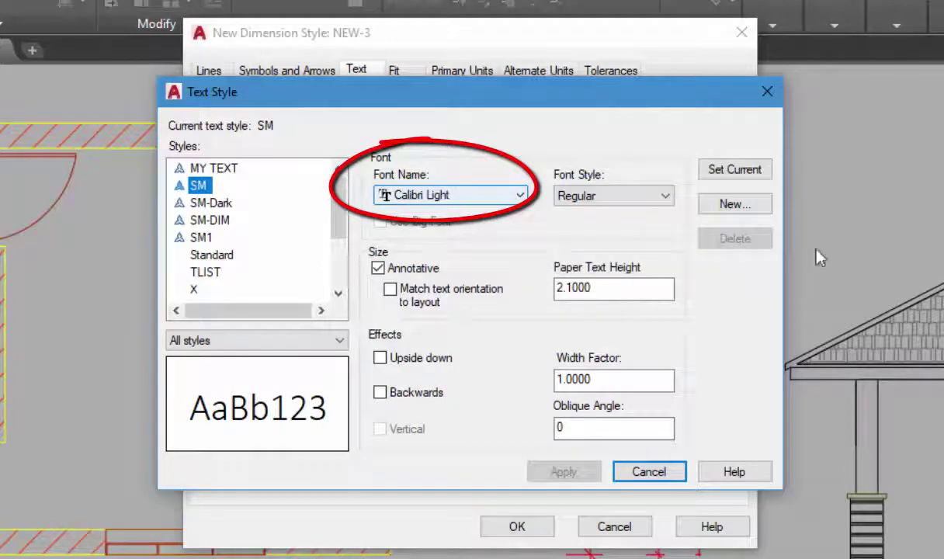
left_click(455, 198)
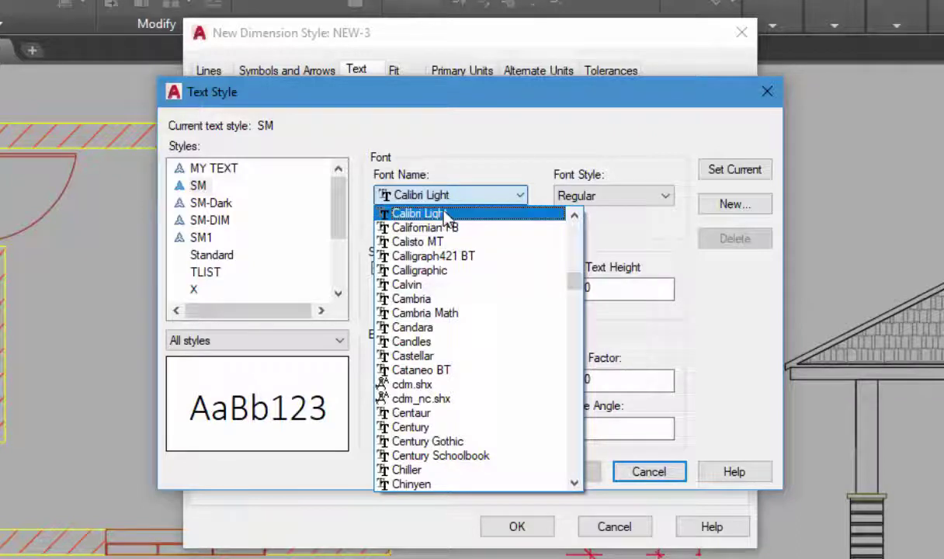
left_click(528, 152)
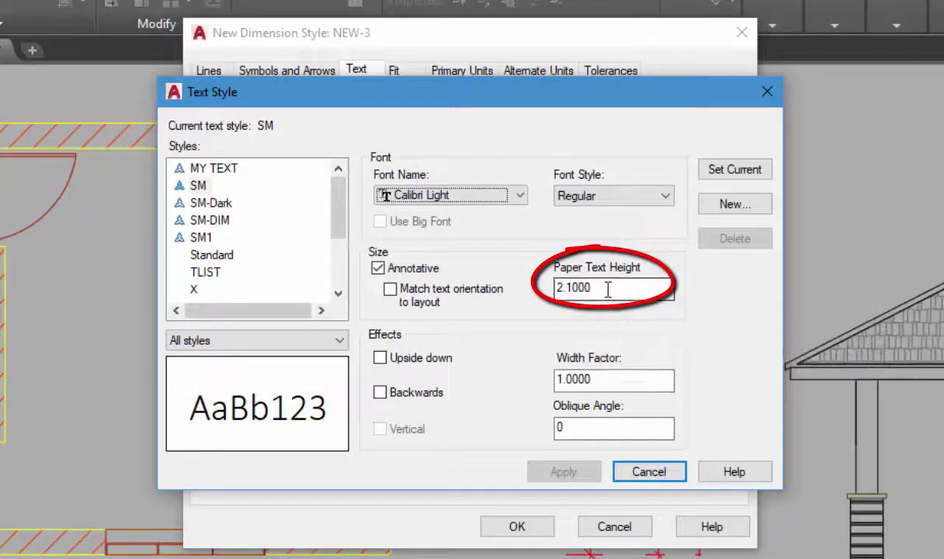
double_click(608, 288)
type("2")
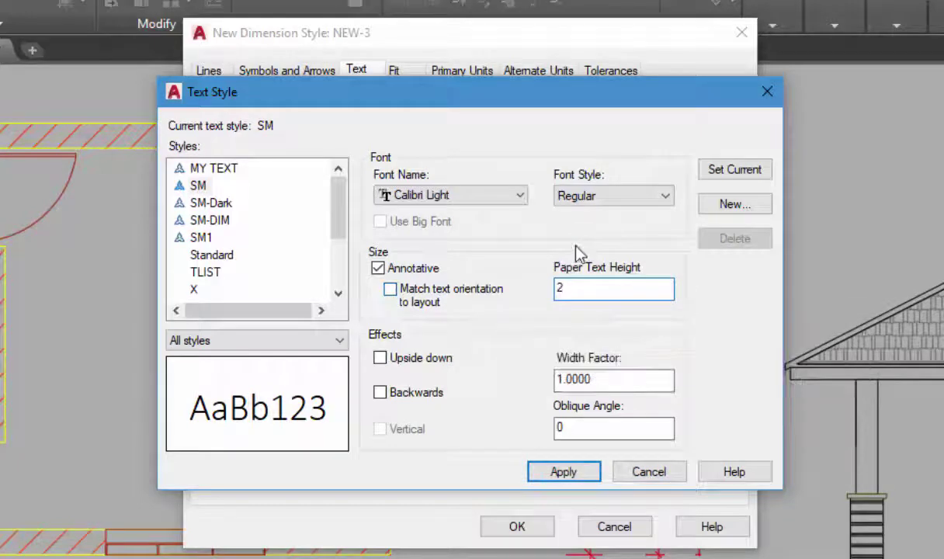
left_click(728, 171)
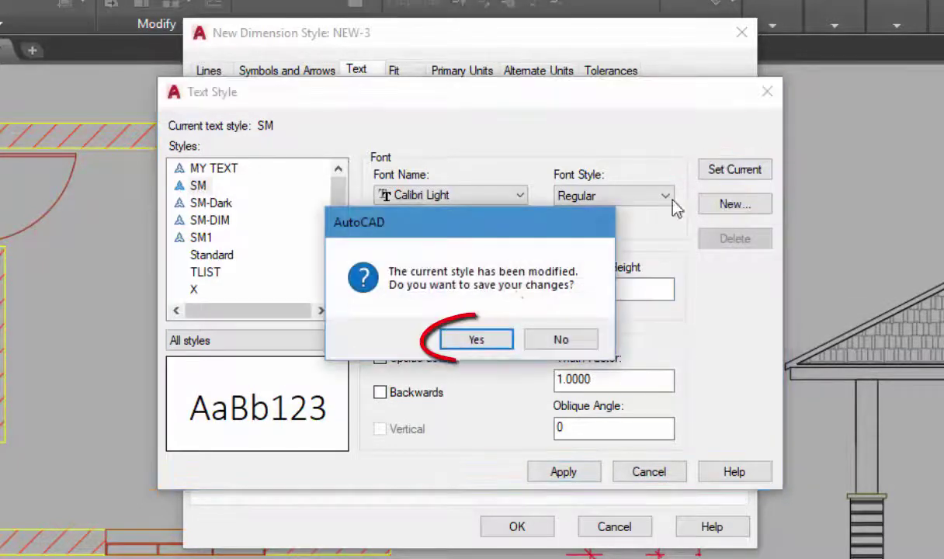
left_click(488, 339)
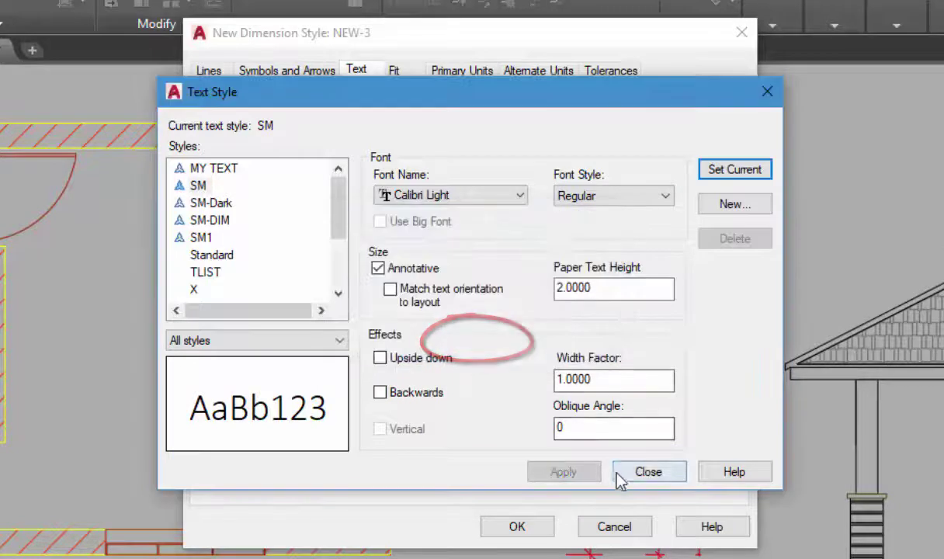
left_click(631, 474)
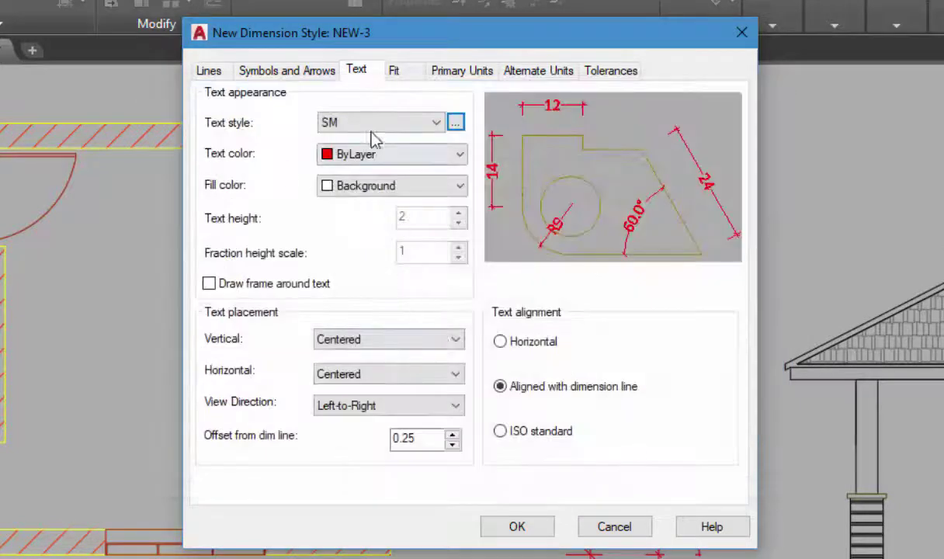
Choose SM as NEW-3's text style and check the annotative scaling in its fit settings
left_click(411, 124)
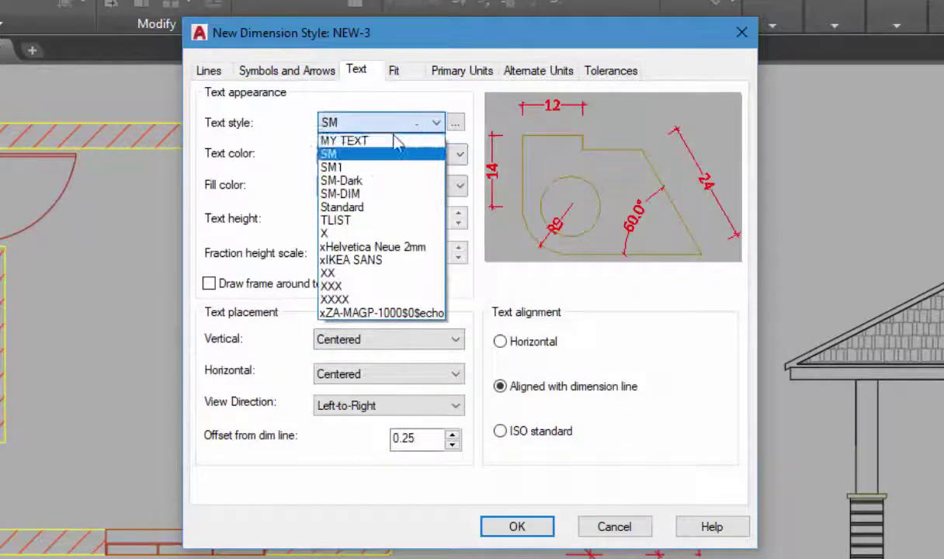
left_click(326, 153)
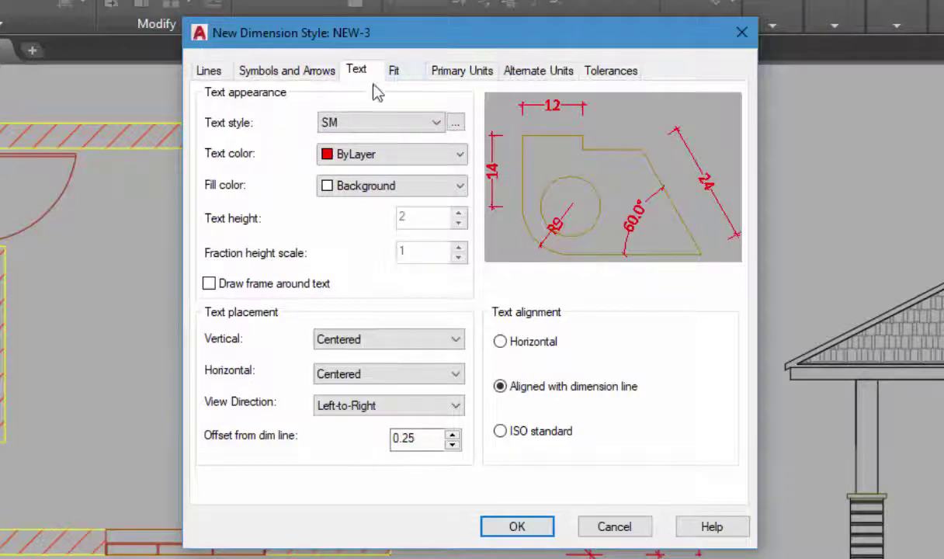
left_click(397, 73)
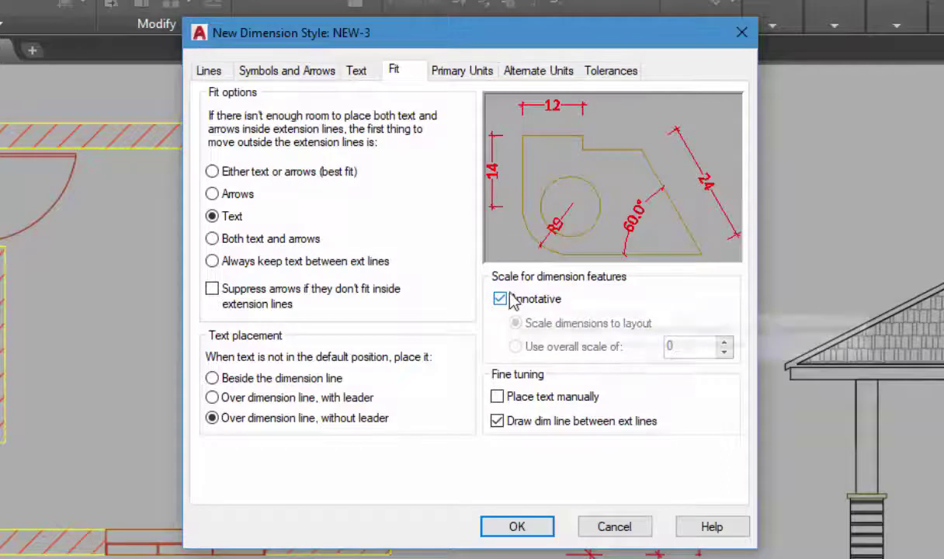
Try a precision of 0.00 and of 0.000 for NEW-3's linear dimensions
left_click(462, 74)
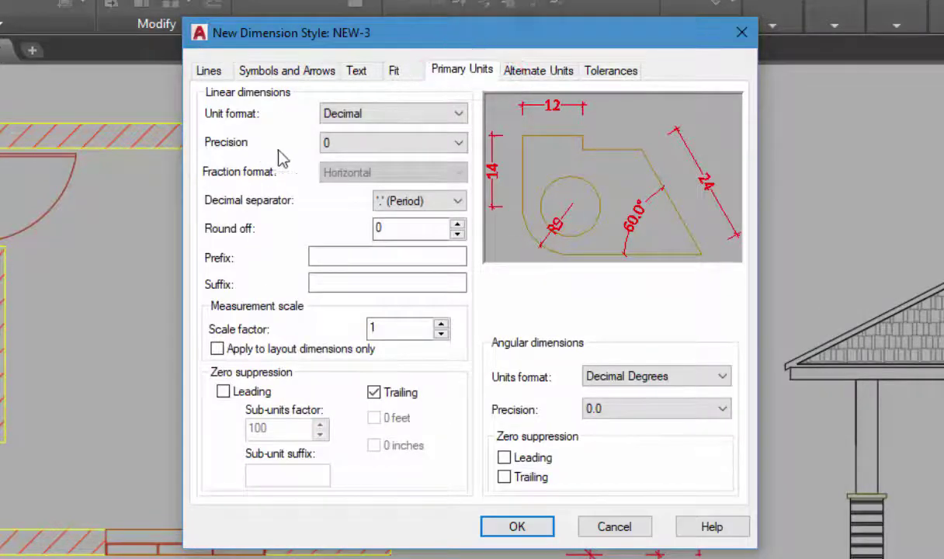
left_click(326, 150)
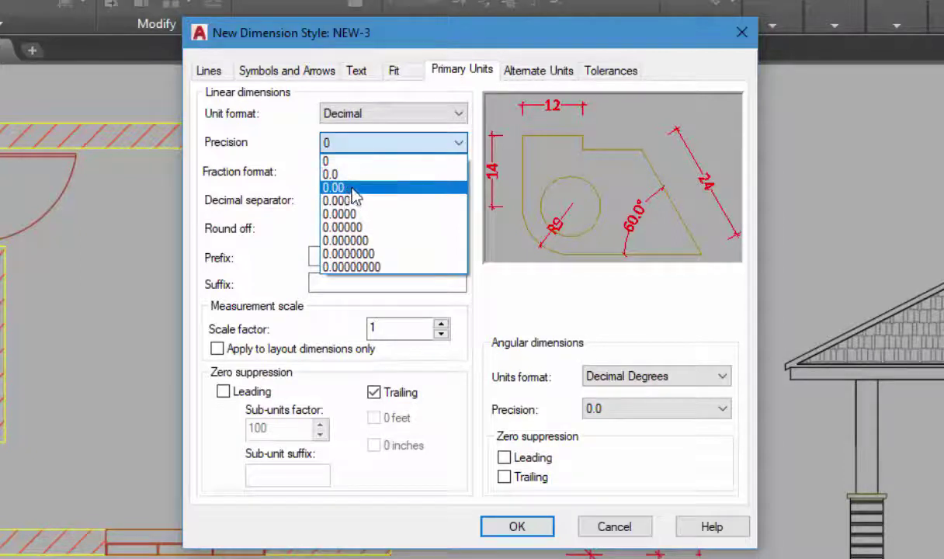
left_click(354, 188)
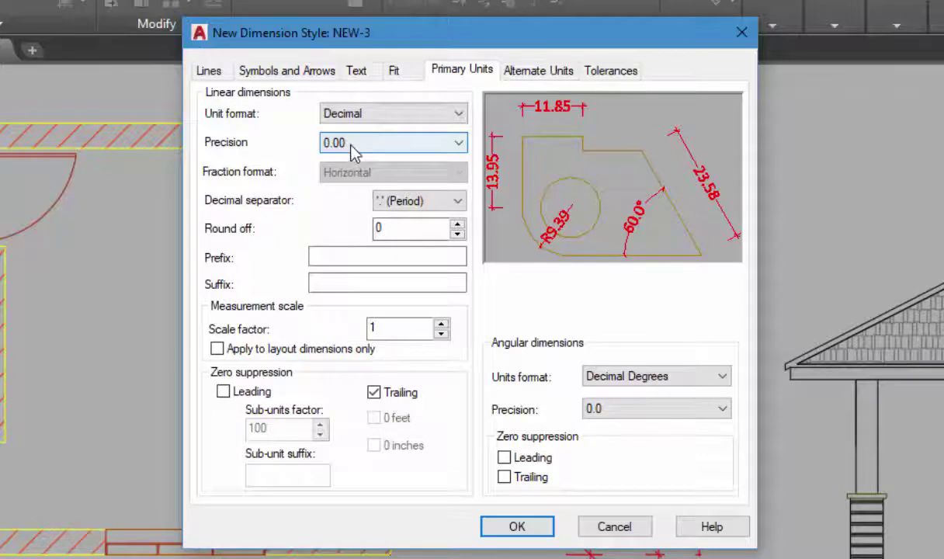
left_click(351, 148)
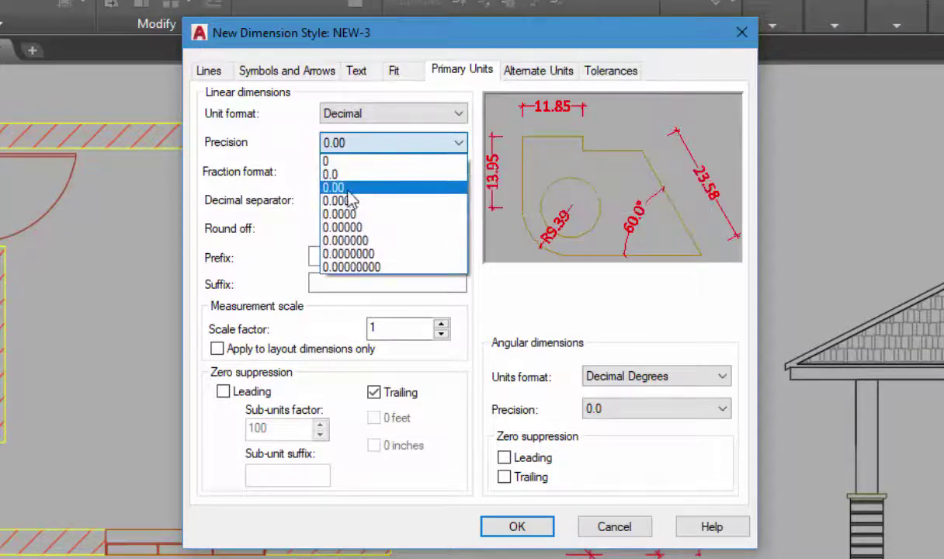
left_click(348, 201)
Set the precision of NEW-3's linear dimensions to 0
left_click(363, 148)
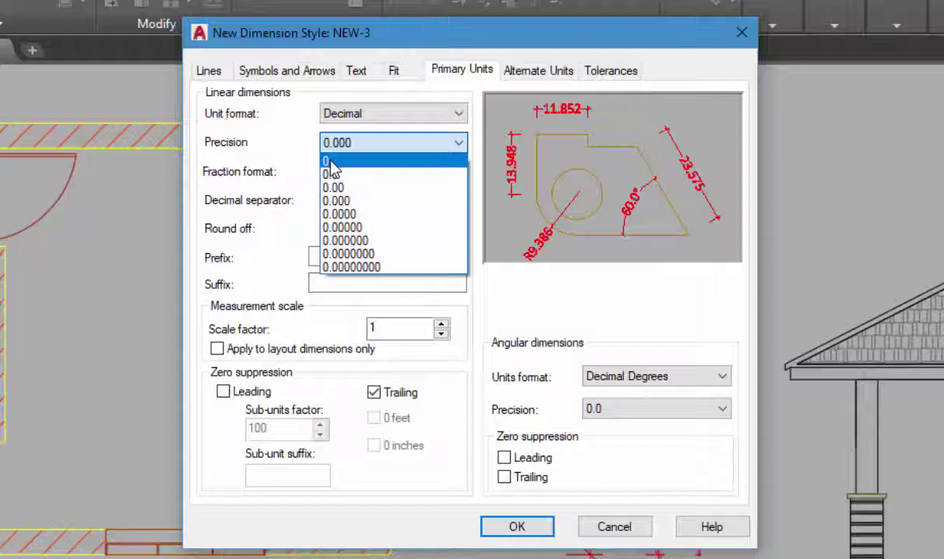
left_click(450, 45)
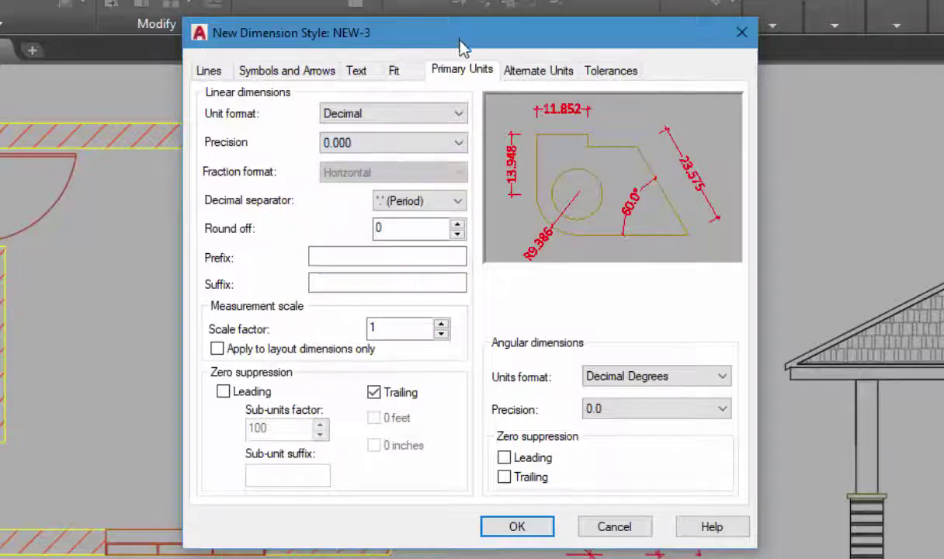
left_click(392, 155)
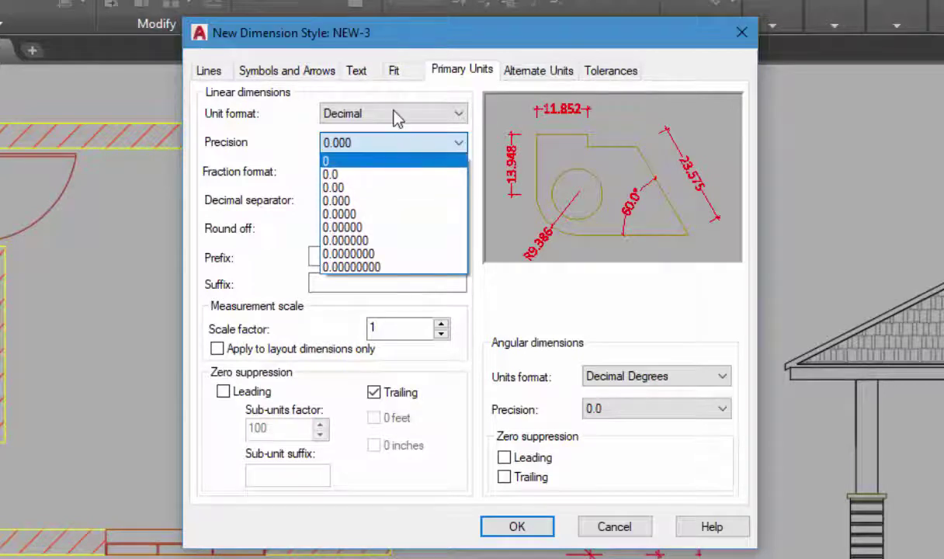
left_click(450, 39)
left_click(361, 142)
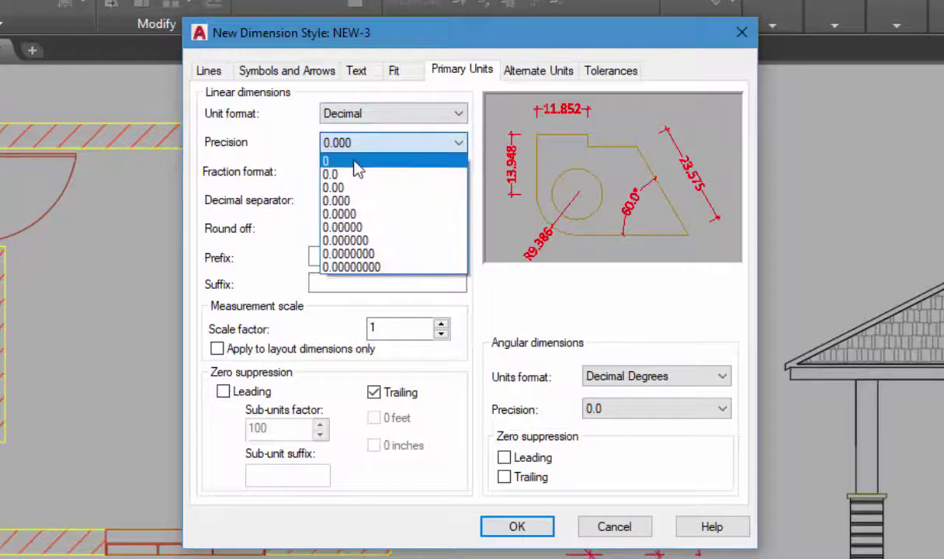
left_click(353, 162)
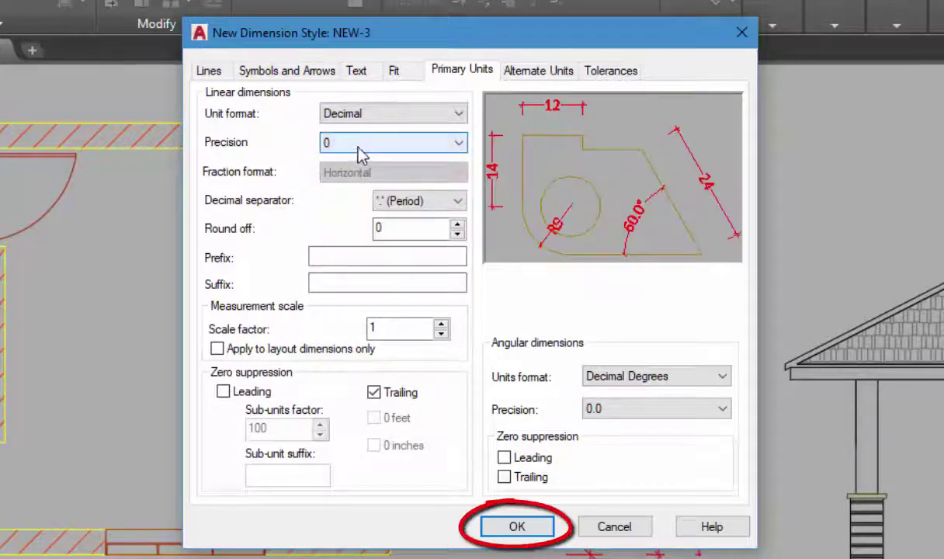
Accept NEW-3's settings, make it the current dimension style and close the Dimension Style Manager
left_click(511, 530)
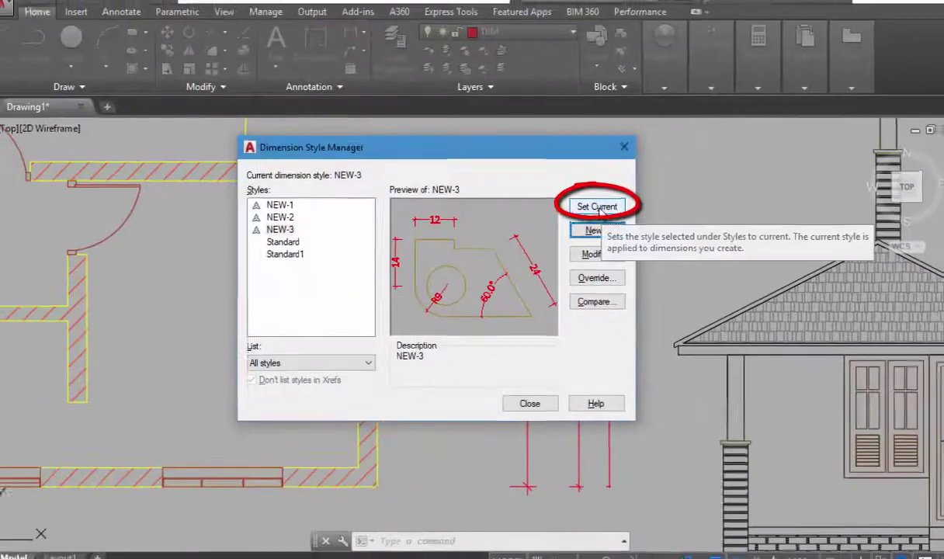
left_click(682, 186)
left_click(518, 396)
Set the annotation scale to 1:10 and add a vertical linear dimension over the floor plan's full height, outside its left side
scroll(501, 349, "up", 3)
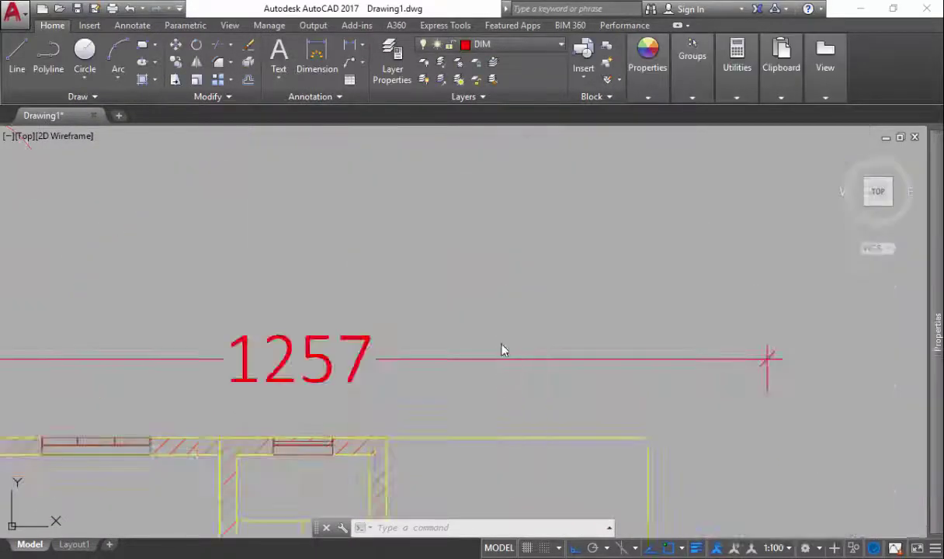
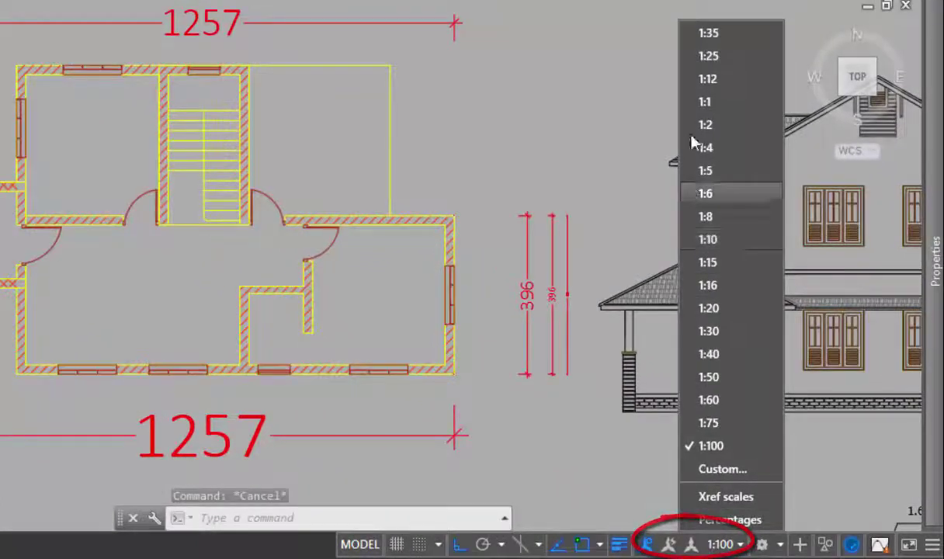
left_click(707, 239)
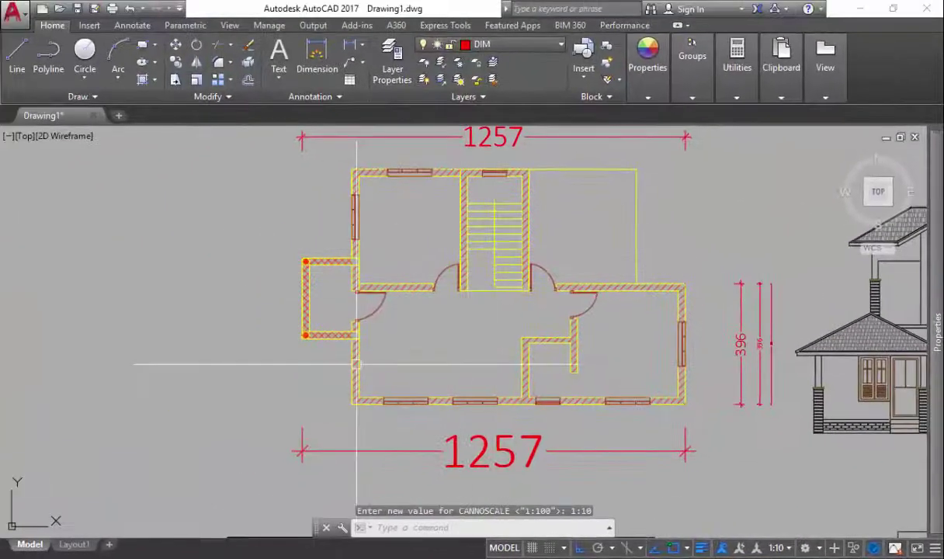
type("dli")
key("Return")
left_click(333, 398)
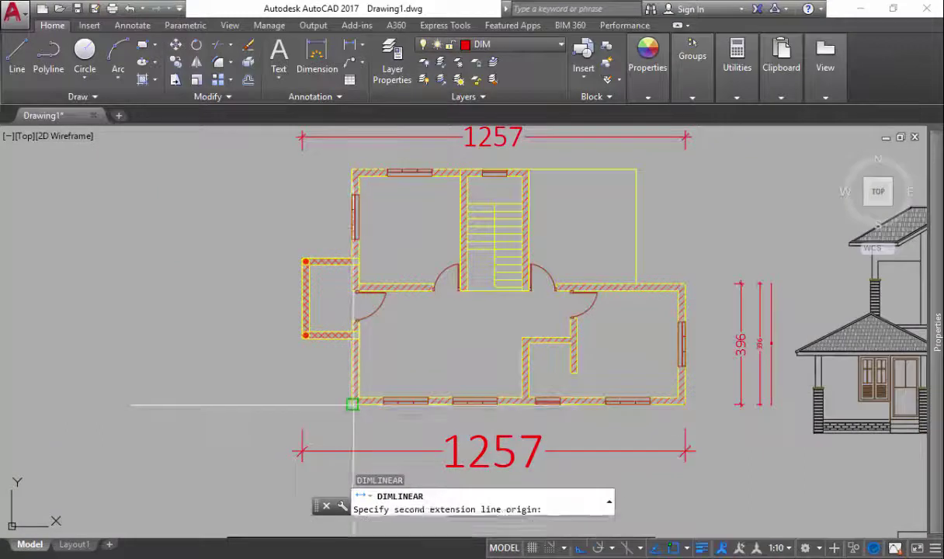
left_click(353, 169)
left_click(275, 194)
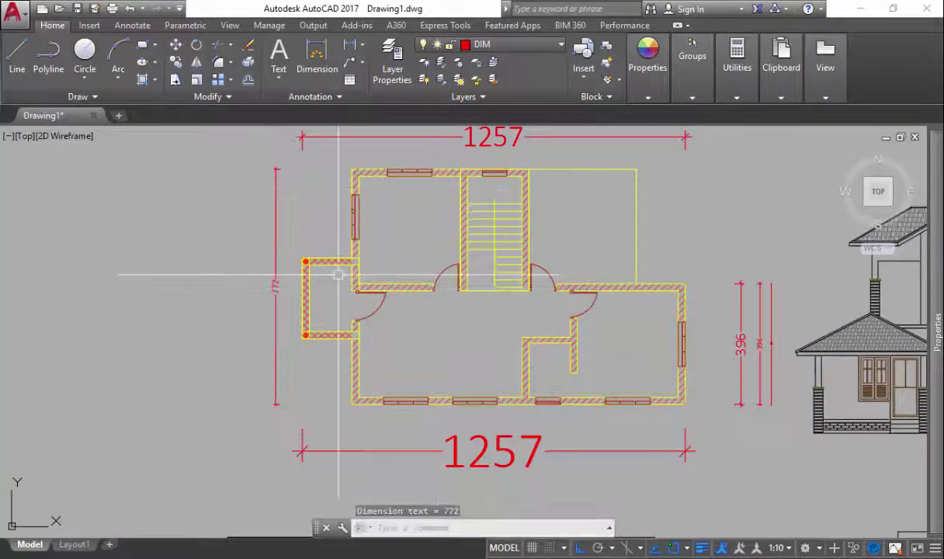
Set the annotation scale to 1:20 and dimension the floor plan's full left-side height again, just outside the 1:10 dimension
middle_click_drag(285, 252, 261, 258)
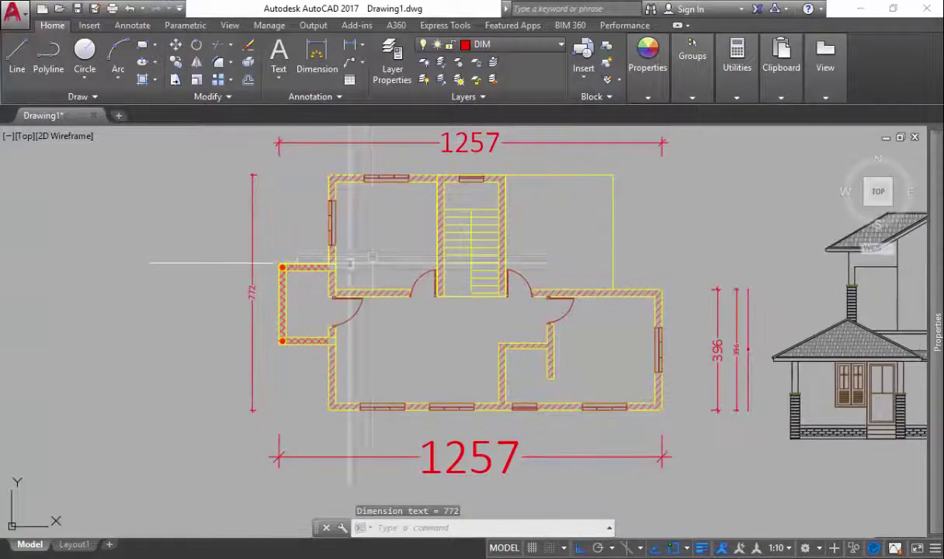
left_click(779, 548)
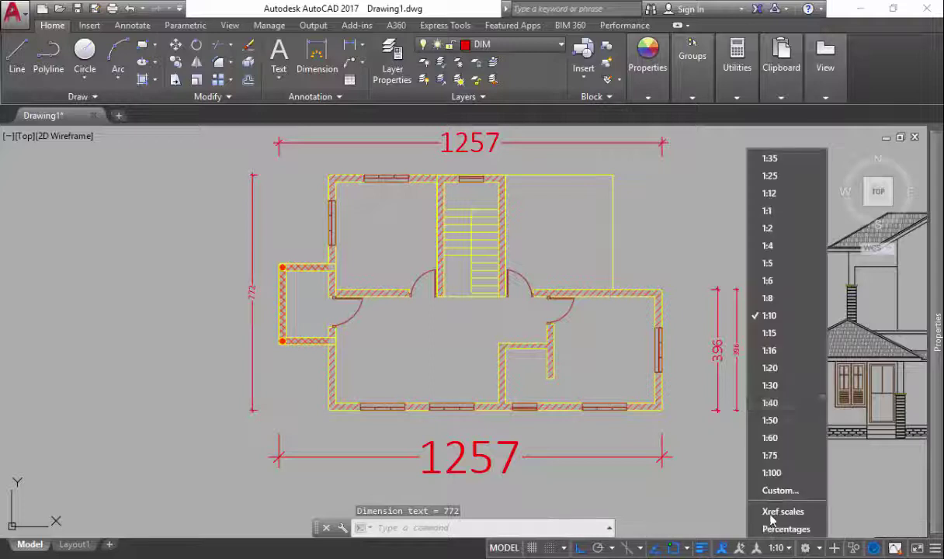
left_click(768, 368)
key("Return")
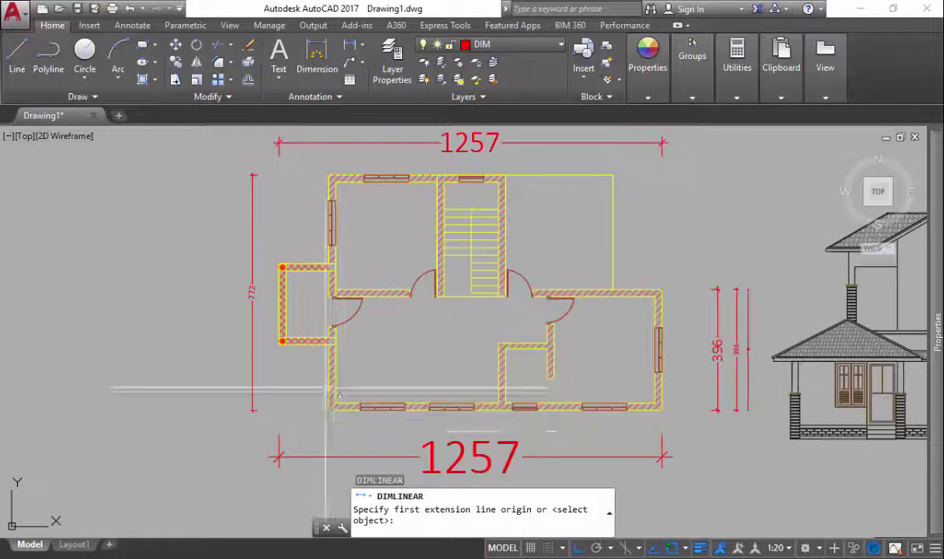
left_click(329, 406)
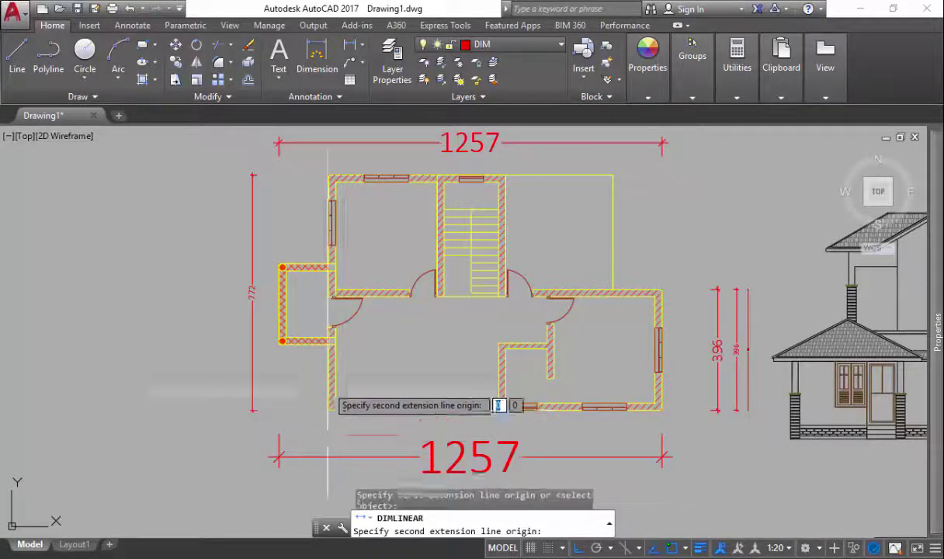
left_click(329, 175)
left_click(226, 186)
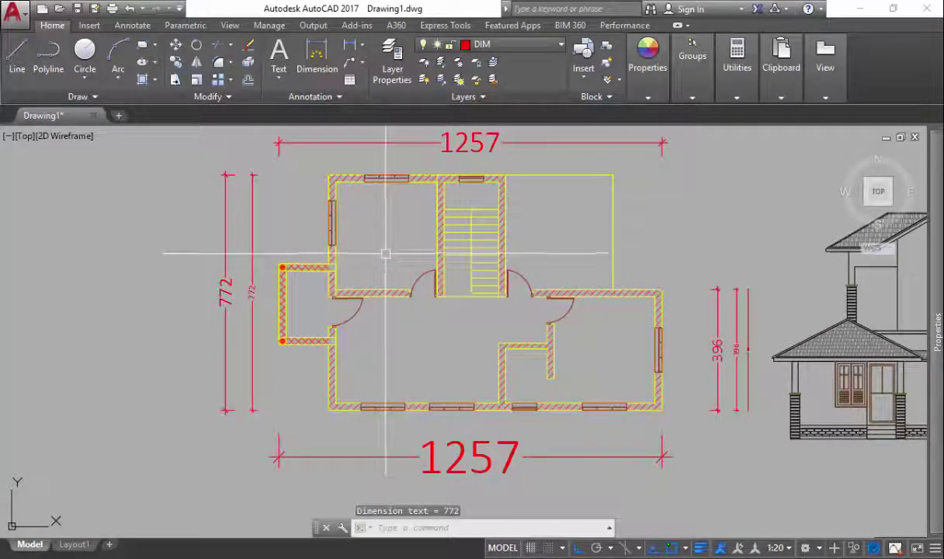
Set the annotation scale to 1:50 and add a third full-height linear dimension, farther left of the plan than the 1:20 dimension
left_click(785, 549)
left_click(771, 423)
type("dli")
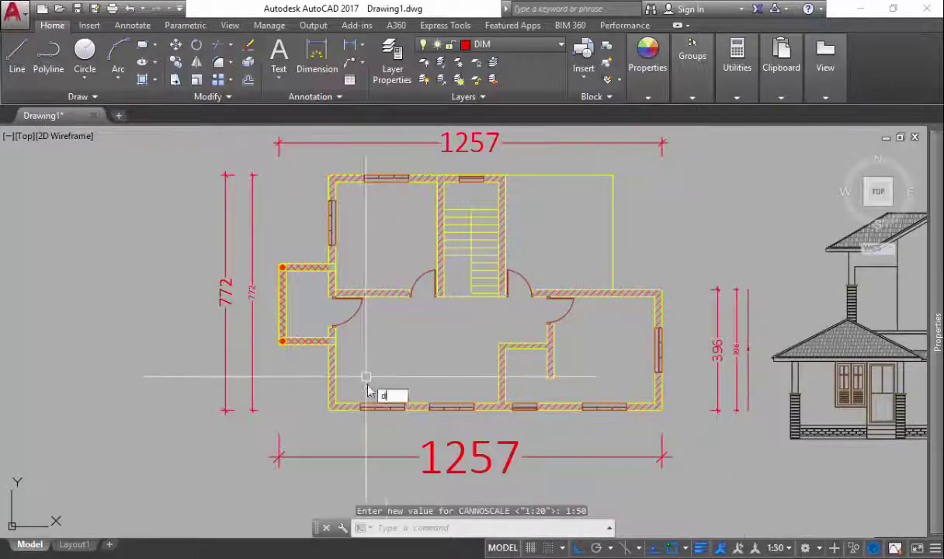
key("Return")
left_click(330, 409)
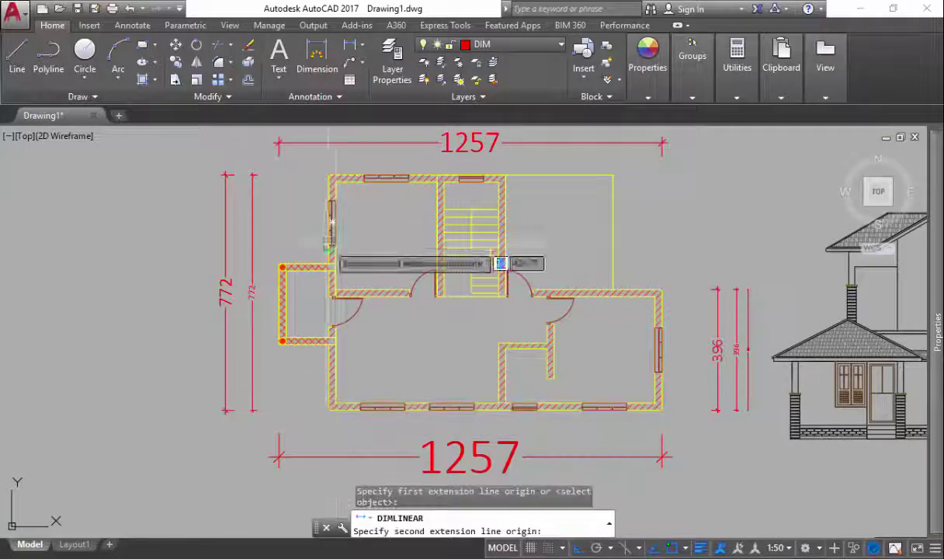
left_click(330, 177)
left_click(173, 225)
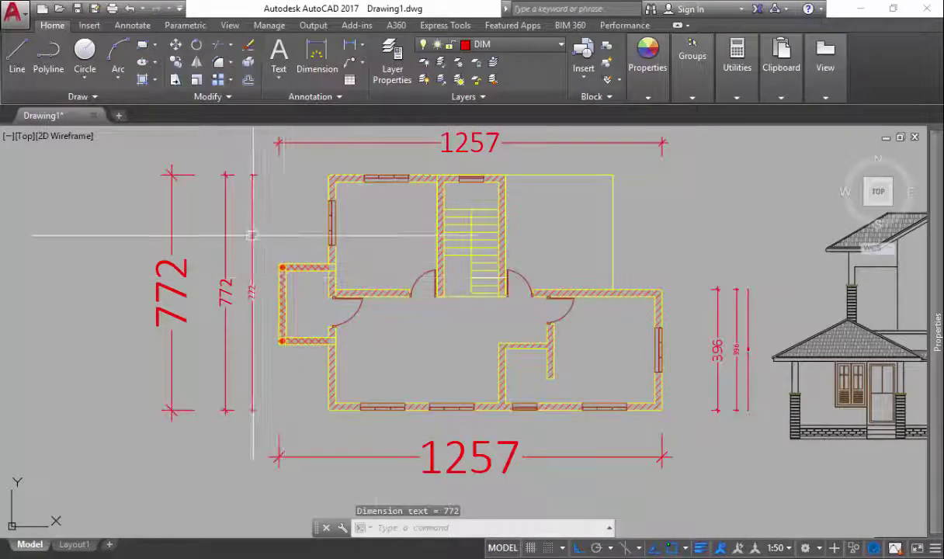
scroll(252, 235, "down", 5)
middle_click_drag(337, 295, 291, 318)
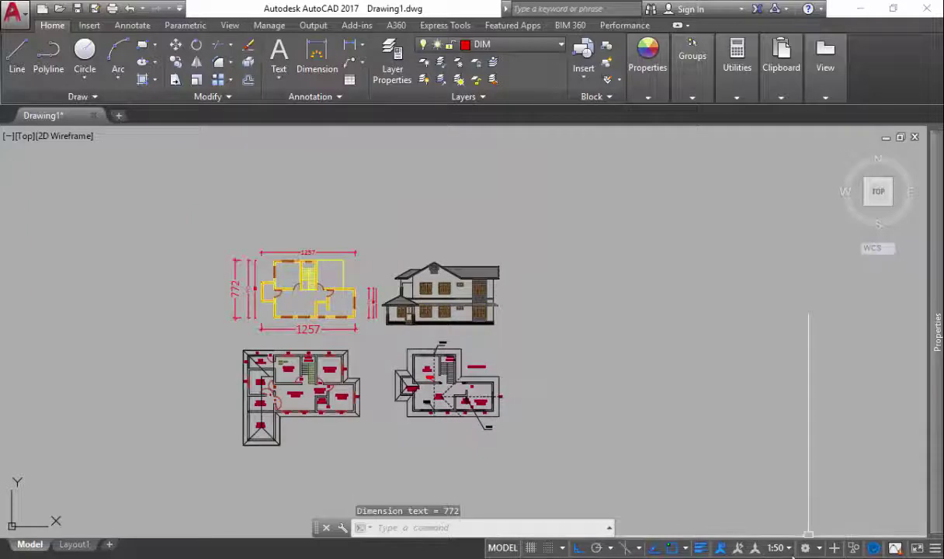
Set the annotation scale to 1:100 and add a horizontal linear dimension just above the top roof edge of the lower-left floor plan
left_click(783, 548)
left_click(768, 473)
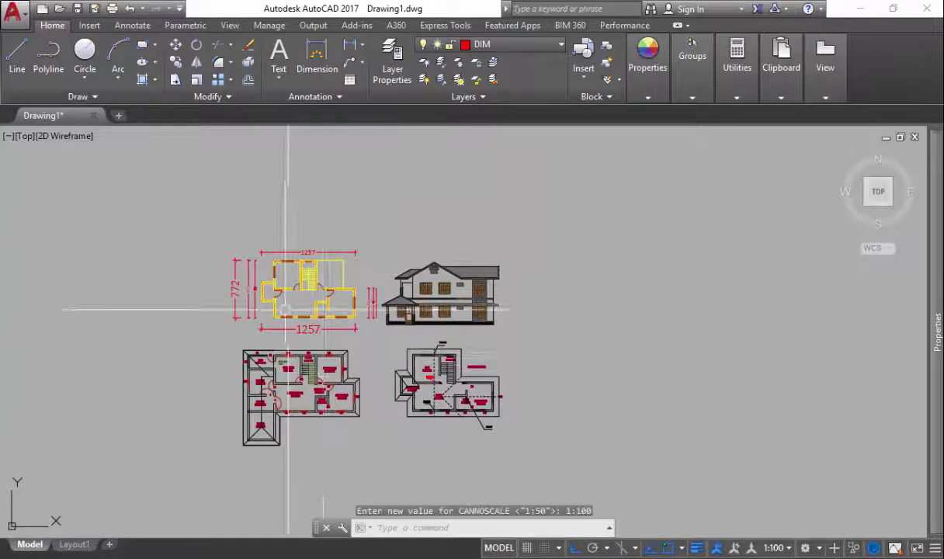
scroll(214, 292, "up", 4)
type("dli")
key("Return")
middle_click_drag(375, 428, 355, 403)
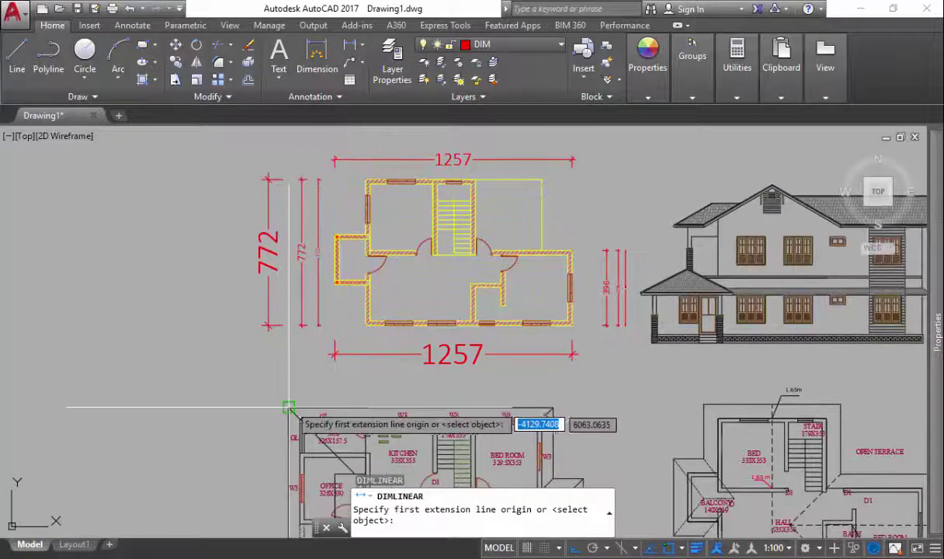
left_click(288, 407)
left_click(552, 406)
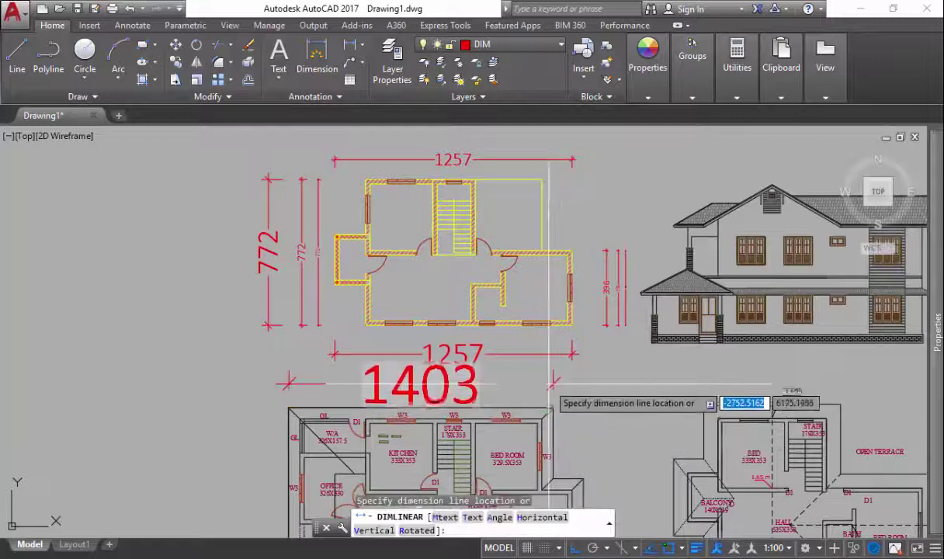
left_click(554, 381)
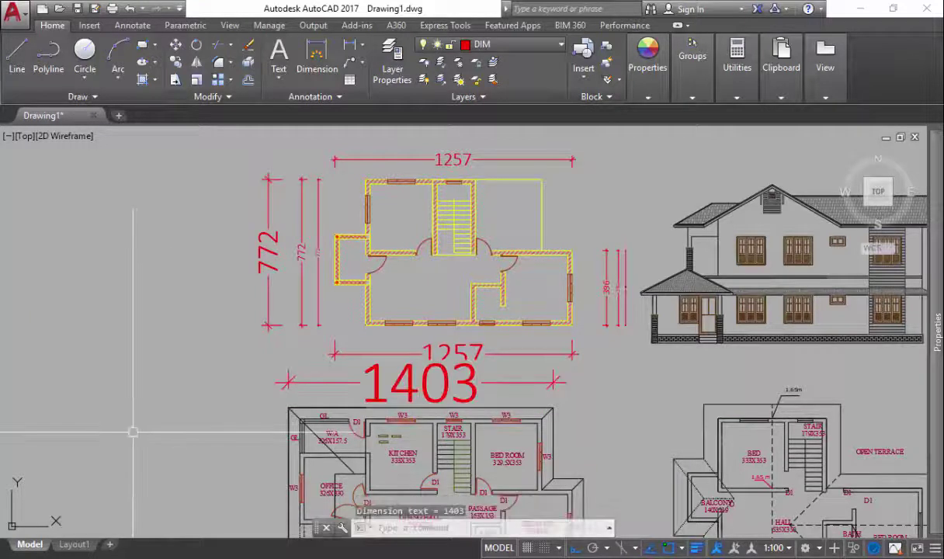
Set the annotation scale to 1:10 and dimension the height of the upper floor plan's right terrace edge, placing it just outside
left_click(787, 548)
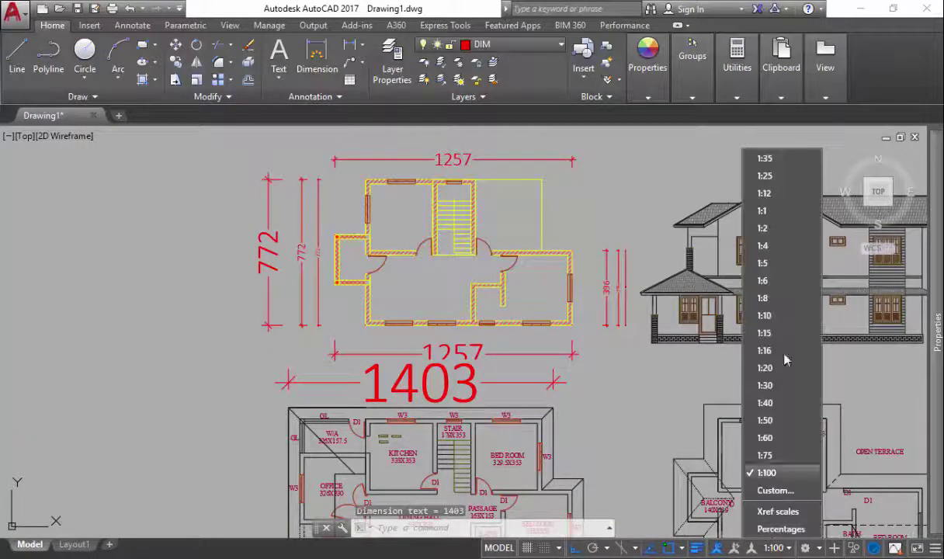
left_click(765, 315)
key("Return")
key("Return")
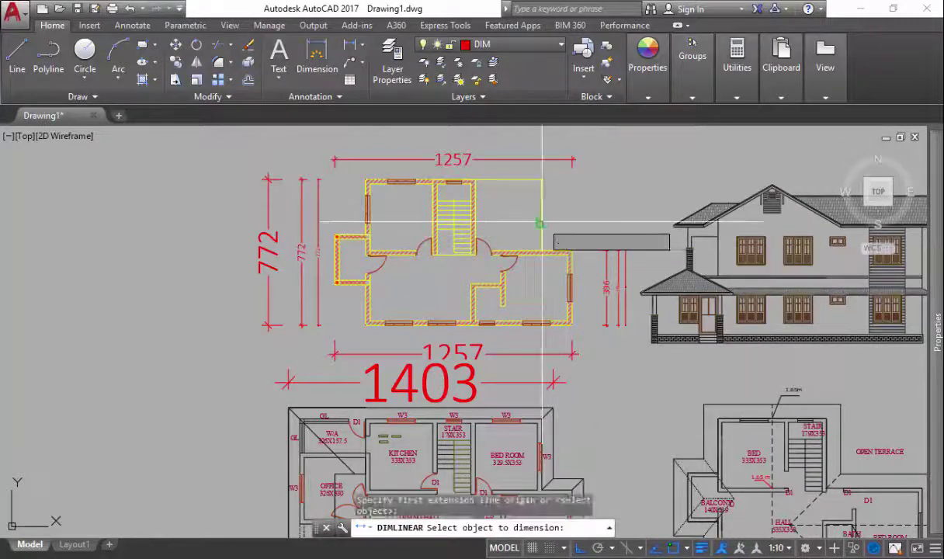
left_click(542, 225)
left_click(556, 225)
scroll(600, 251, "up", 5)
middle_click_drag(631, 282, 760, 291)
scroll(600, 332, "down", 3)
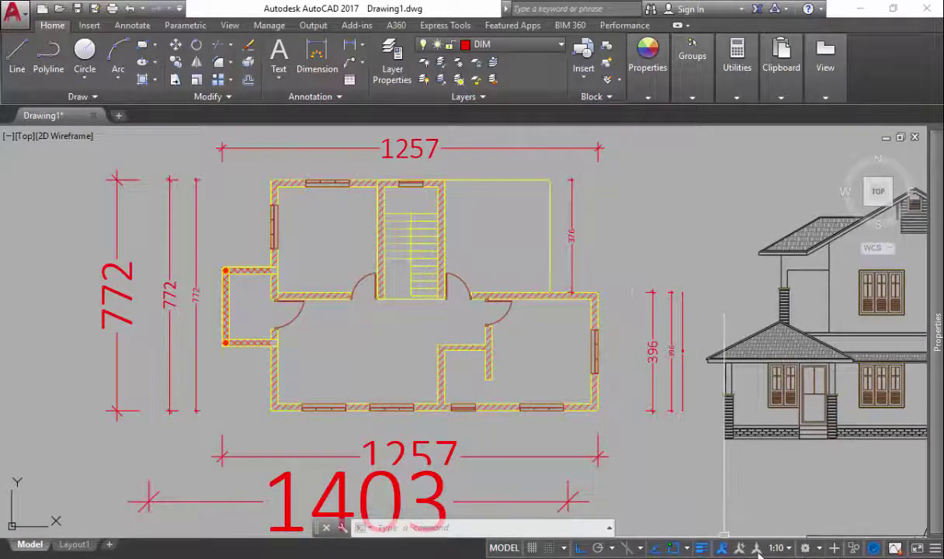
left_click(789, 548)
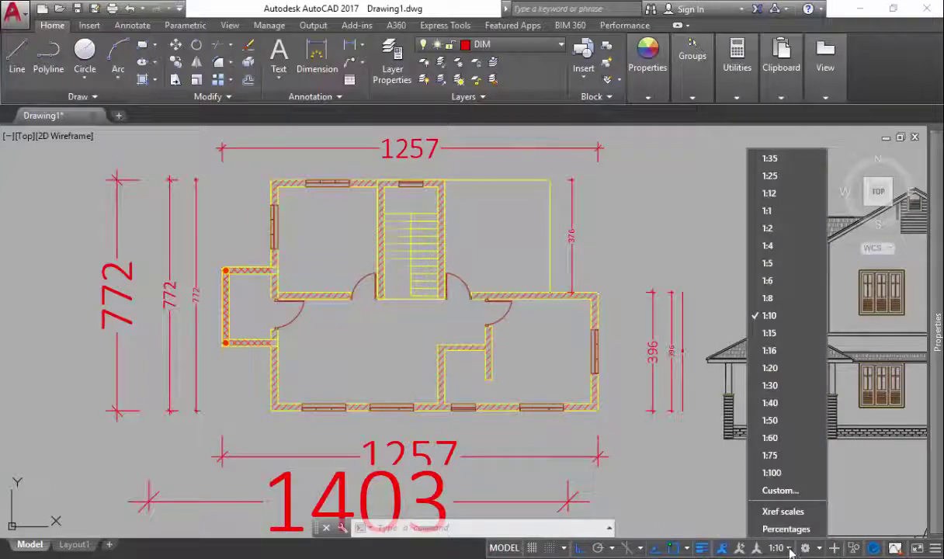
left_click(664, 466)
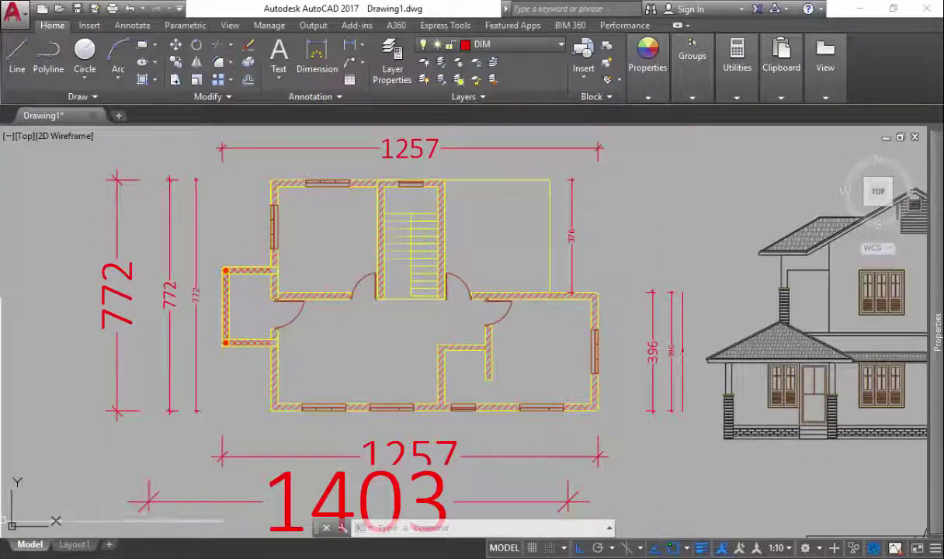
In Layout1, add a vertical linear dimension beside the FF PLAN LAYOUT plan, from the balcony's upper wall to the plan's top edge
left_click(80, 545)
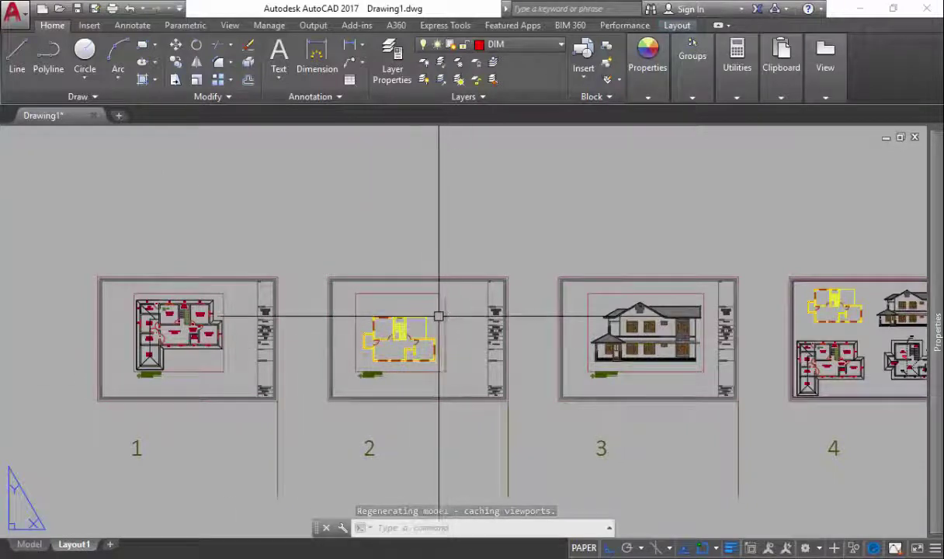
scroll(402, 334, "up", 2)
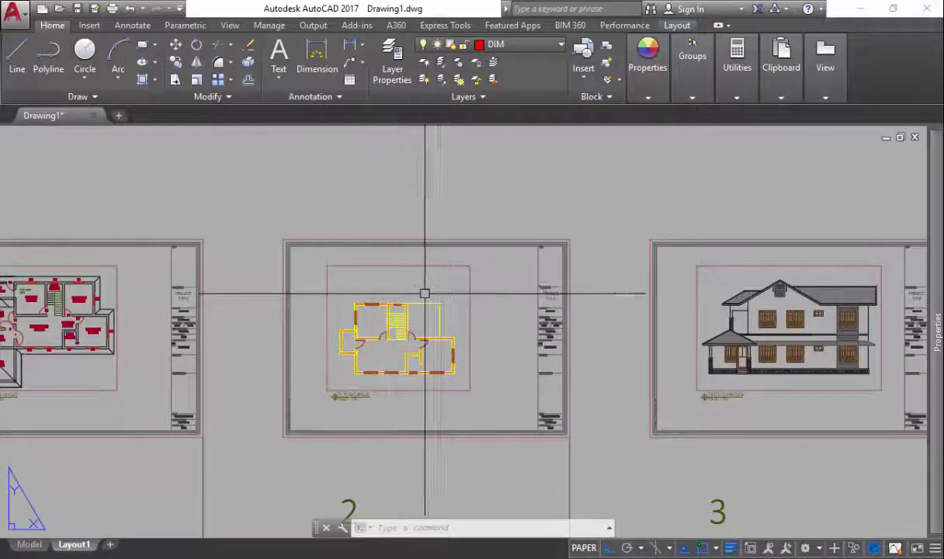
mouse_move(415, 347)
middle_mouse_down()
mouse_move(322, 348)
mouse_move(386, 330)
mouse_move(419, 348)
middle_mouse_up()
scroll(358, 327, "up", 2)
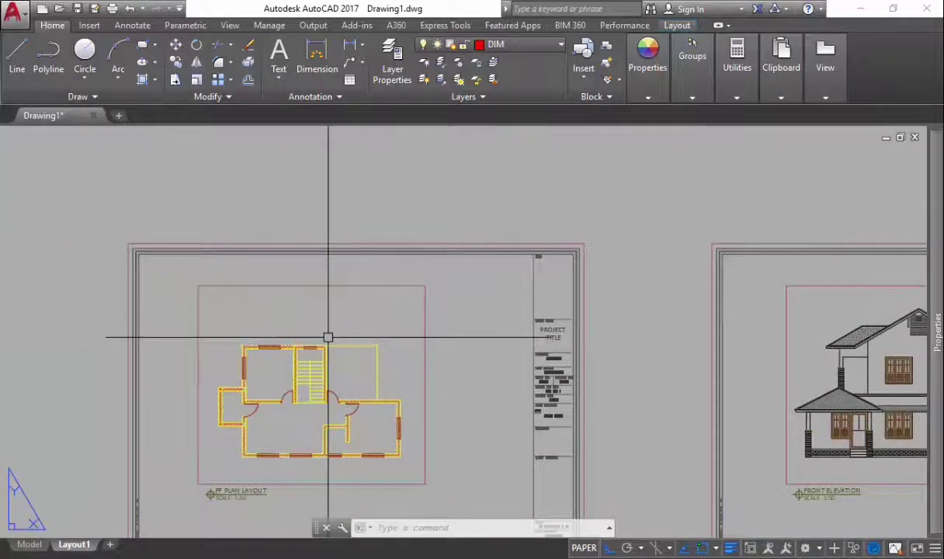
middle_click_drag(327, 337, 376, 315)
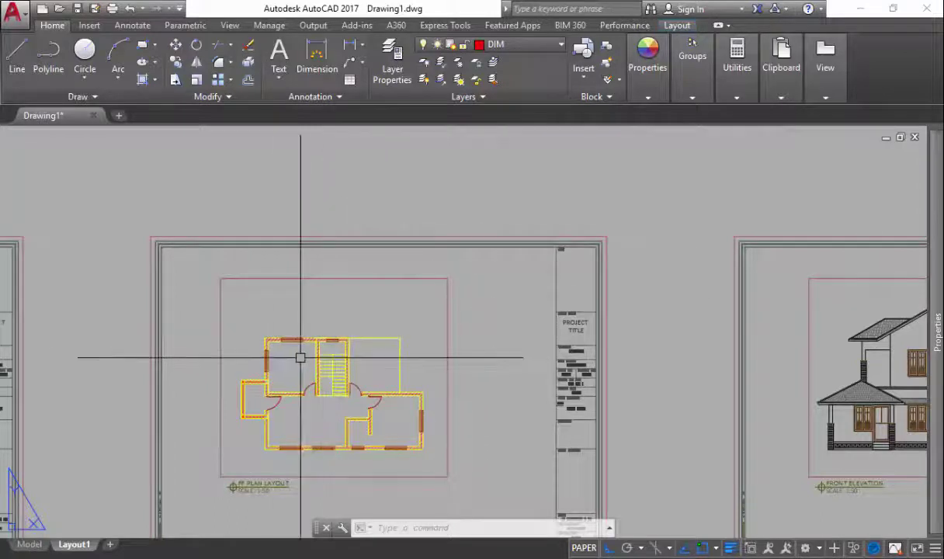
scroll(266, 354, "up", 2)
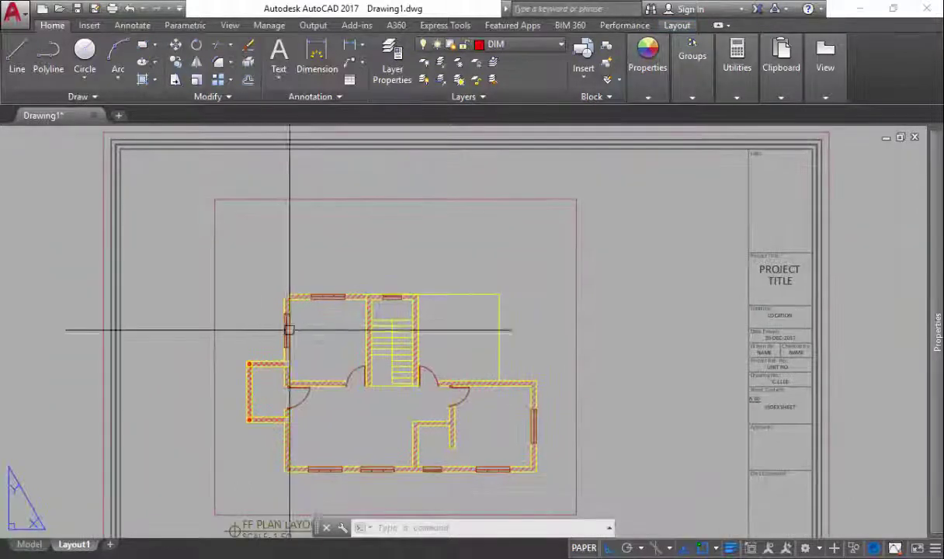
key("Escape")
scroll(295, 334, "up", 3)
type("dli")
key("Return")
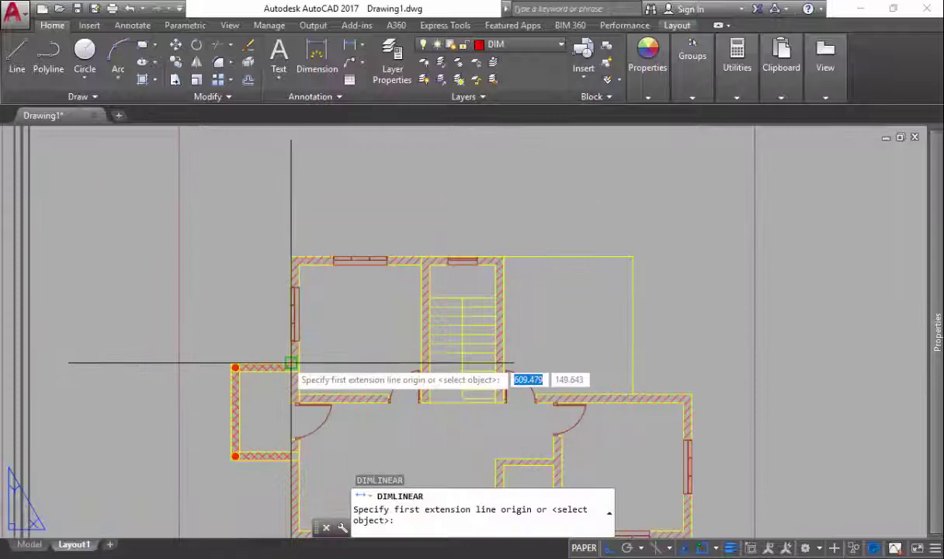
left_click(235, 368)
left_click(289, 257)
left_click(270, 268)
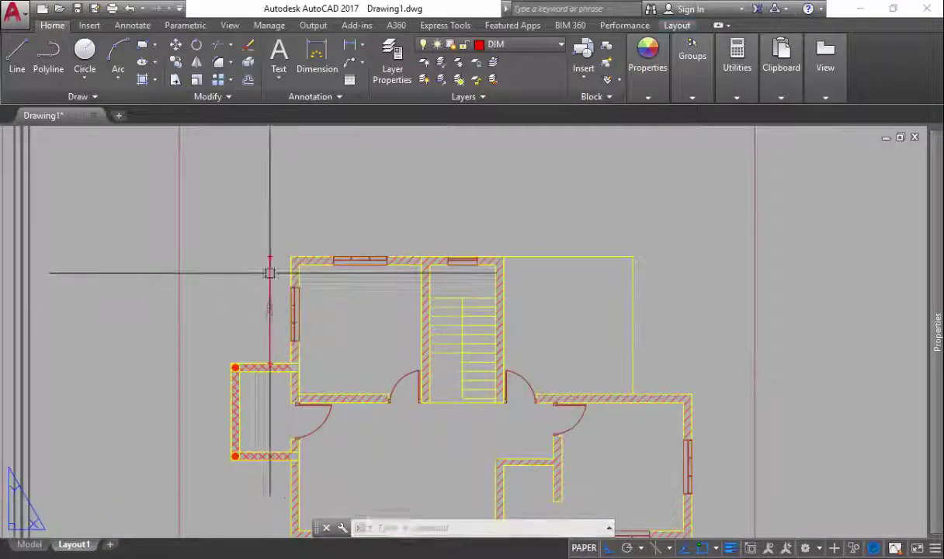
Add a horizontal linear dimension above the FF PLAN LAYOUT plan, from its upper-left corner to the terrace's right corner
key("Return")
left_click(291, 257)
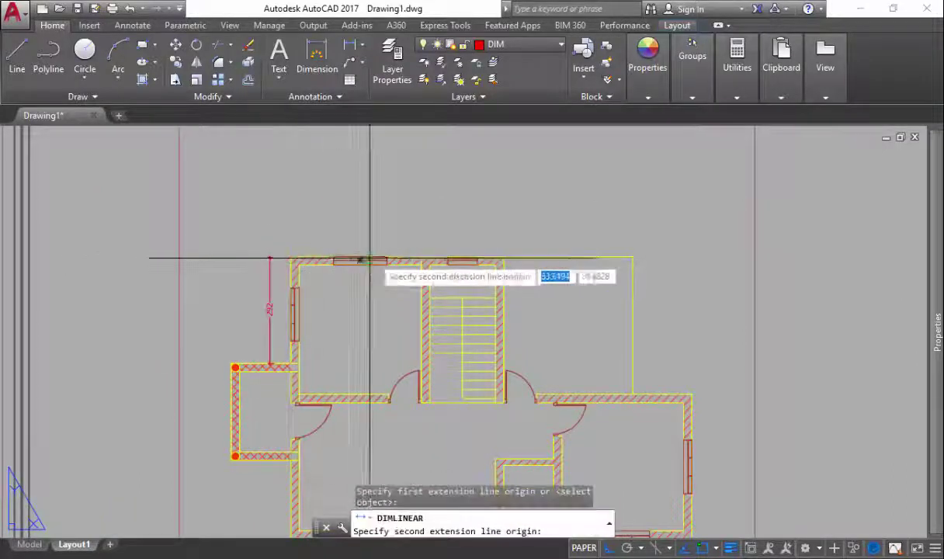
left_click(632, 256)
left_click(623, 221)
scroll(442, 289, "down", 3)
scroll(260, 310, "up", 2)
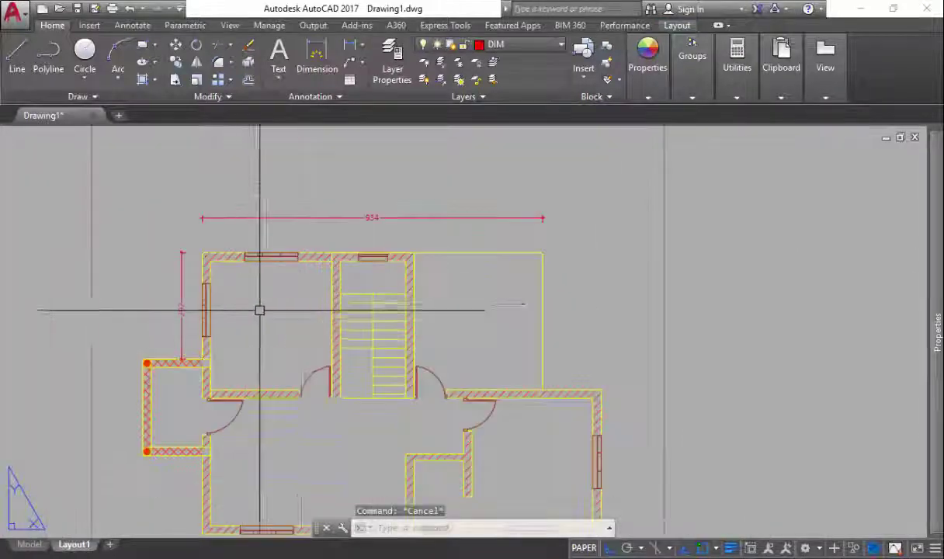
scroll(375, 305, "down", 3)
key("Escape")
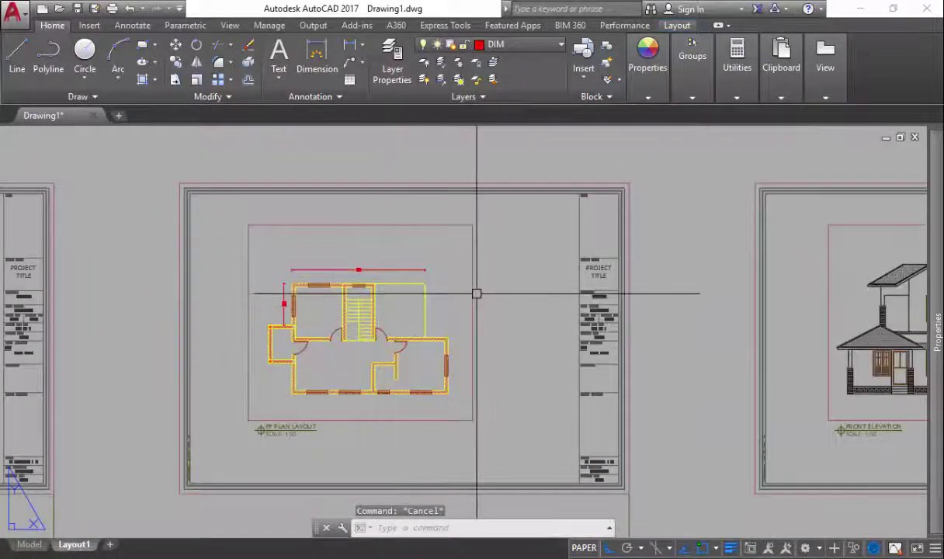
Create a rectangular viewport with MVIEW between the FF PLAN LAYOUT plan and the title block, overlapping the existing viewport's right edge
scroll(476, 294, "up", 2)
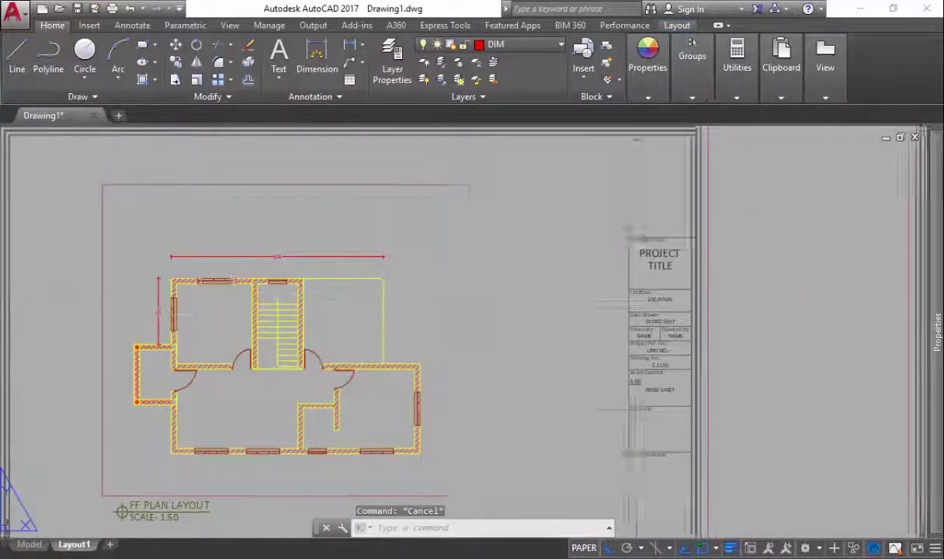
middle_click_drag(507, 294, 439, 299)
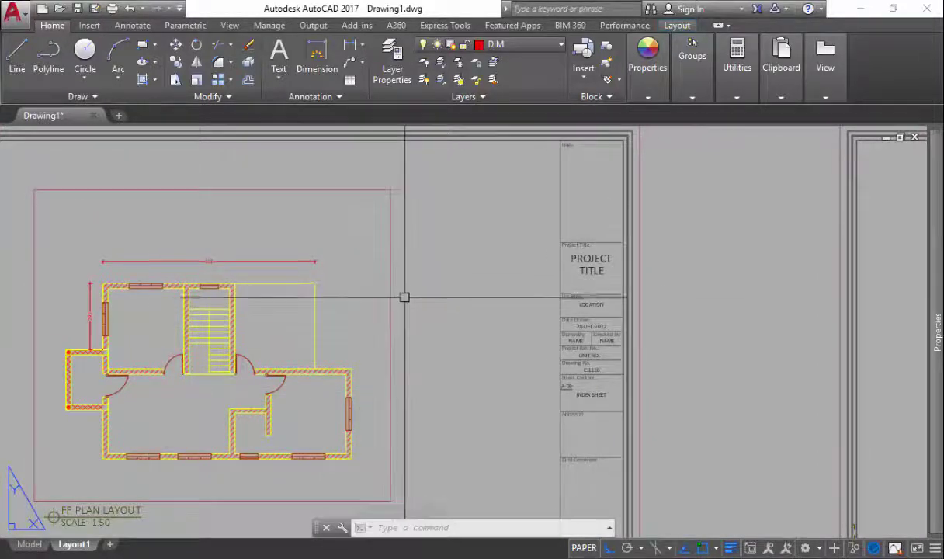
type("v")
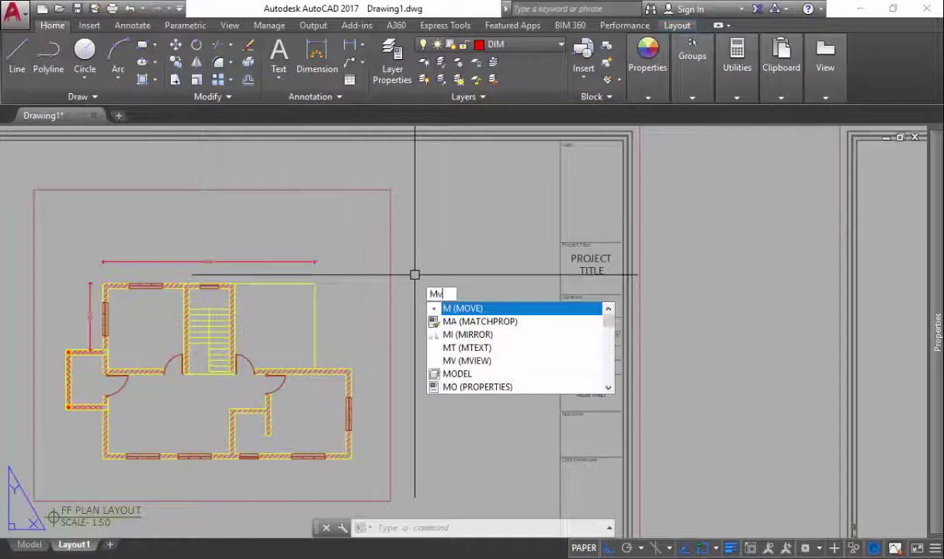
key("Return")
left_click(343, 211)
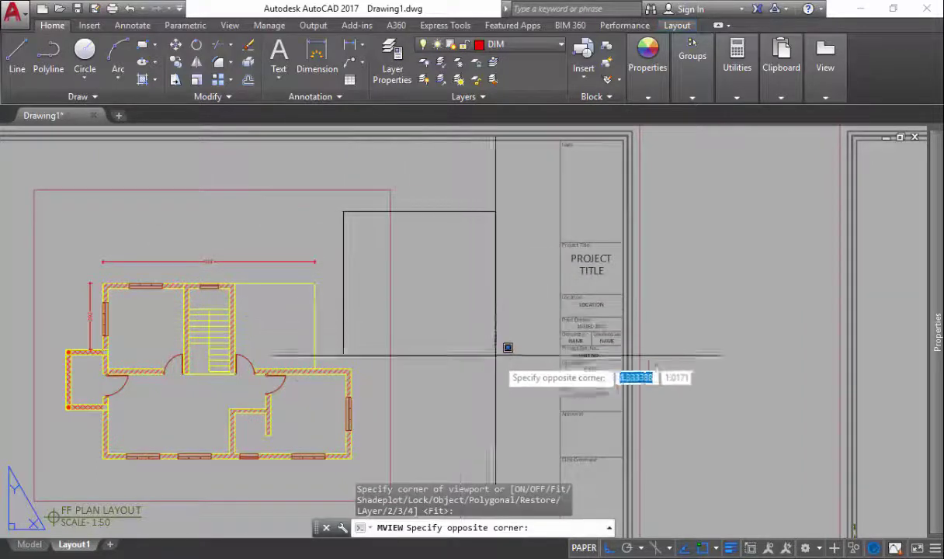
left_click(537, 368)
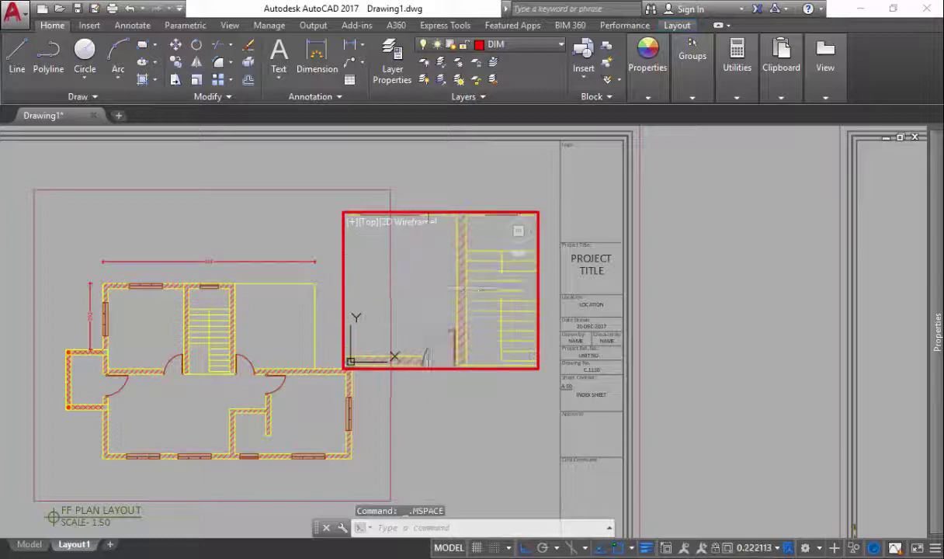
Frame the plan's upper-left room inside the new viewport, then return to paper space
middle_click_drag(425, 357, 421, 288)
left_click(422, 311)
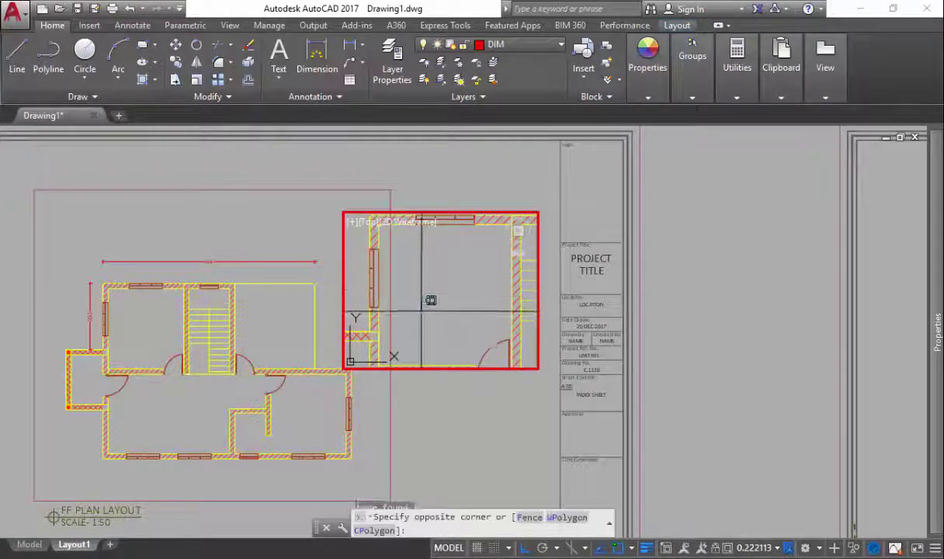
key("Escape")
type("z")
key("Return")
key("Return")
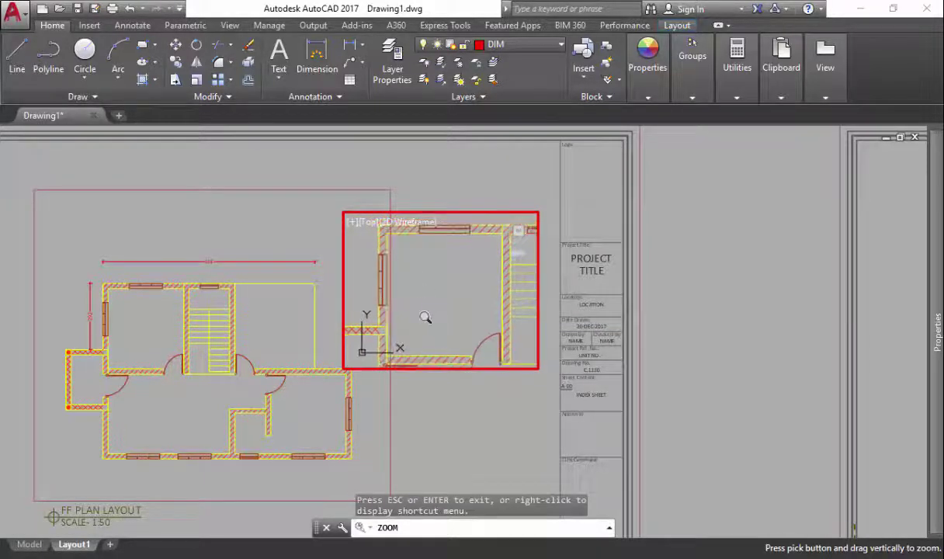
key("Escape")
double_click(441, 197)
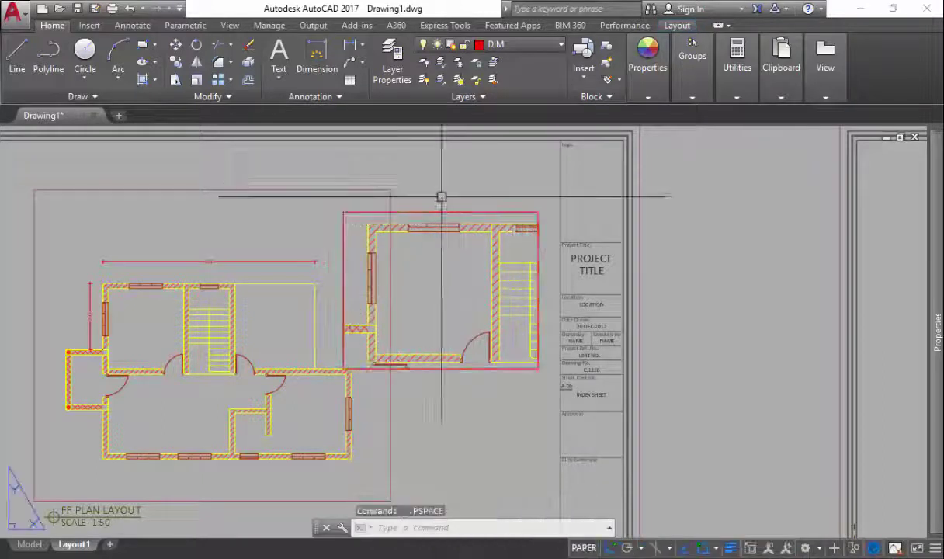
Dimension the interior width of the room in the new viewport, placing the linear dimension inside the room near its upper wall
type("dli")
key("Return")
left_click(376, 233)
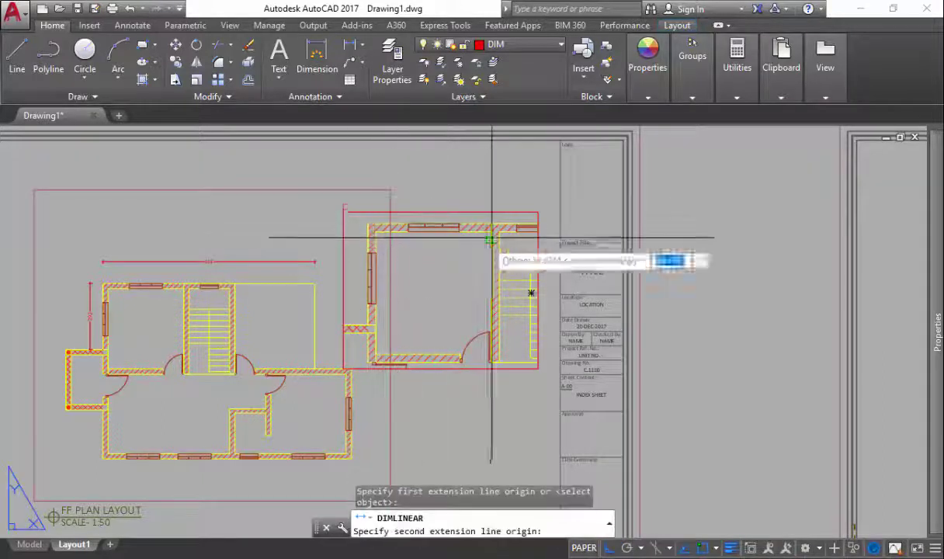
left_click(491, 235)
left_click(471, 260)
Dimension the interior height of the room in the new viewport, placing the linear dimension inside the room near its left wall
key("Return")
left_click(401, 227)
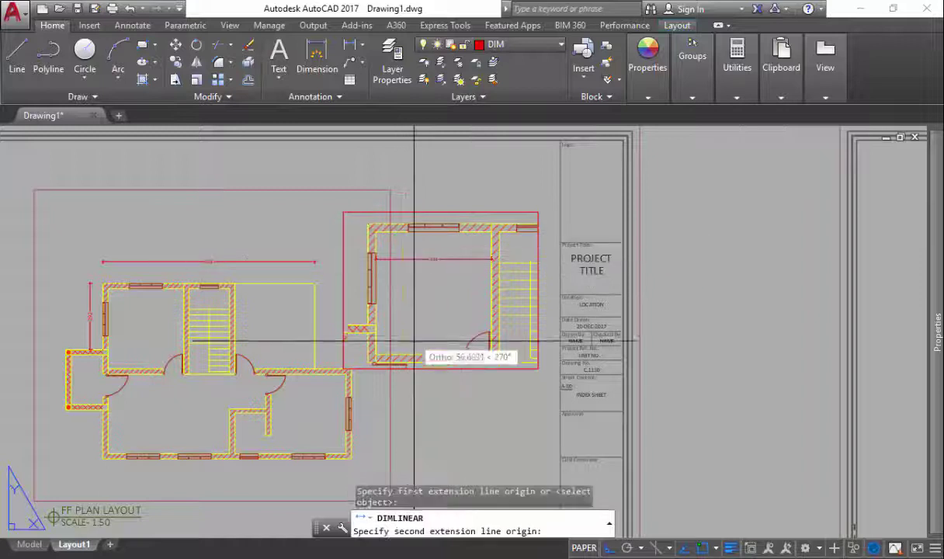
left_click(410, 359)
left_click(353, 361)
key("Return")
left_click(399, 250)
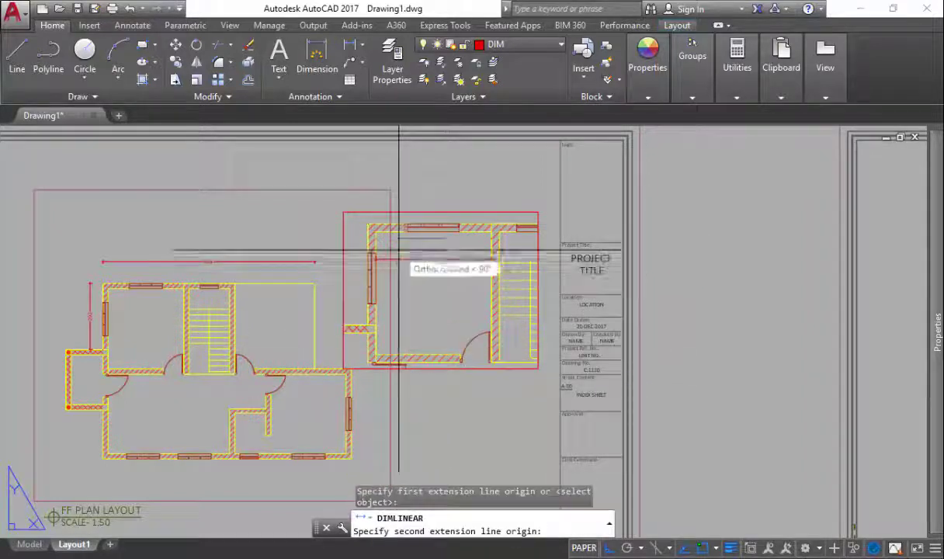
left_click(402, 231)
left_click(400, 253)
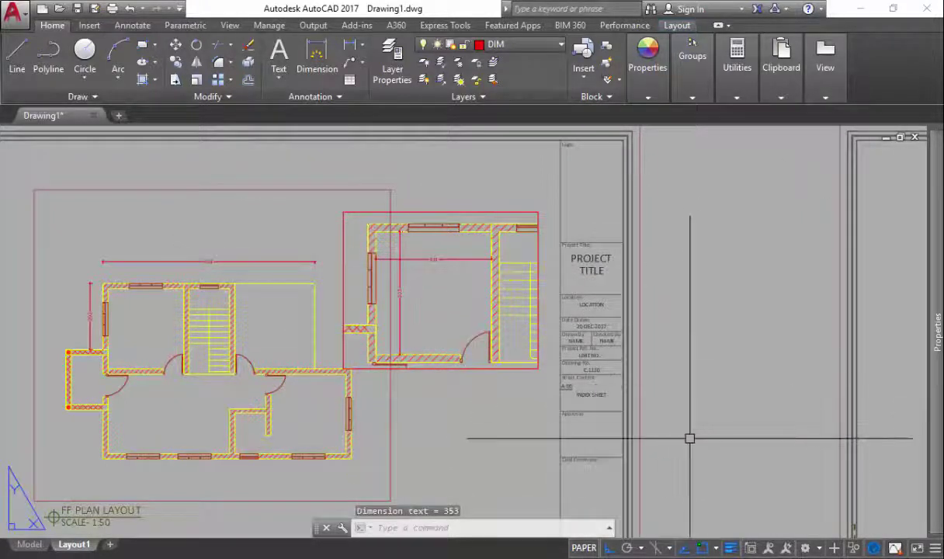
Compare the text and arrow sizes of the dimensions over the FF PLAN LAYOUT plan with those in the new viewport
middle_click_drag(689, 436, 742, 427)
middle_click_drag(345, 410, 346, 405)
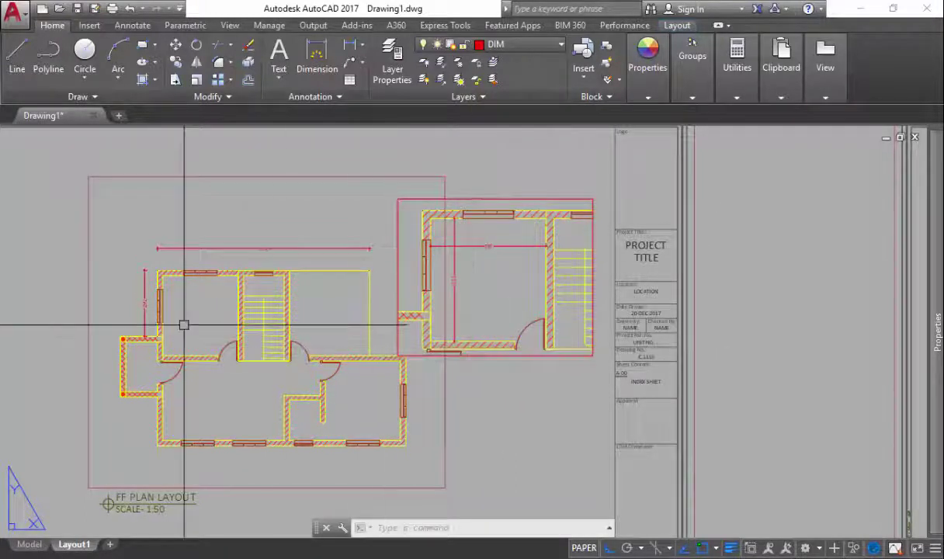
middle_click_drag(183, 323, 204, 323)
scroll(202, 342, "up", 2)
middle_click_drag(434, 273, 339, 286)
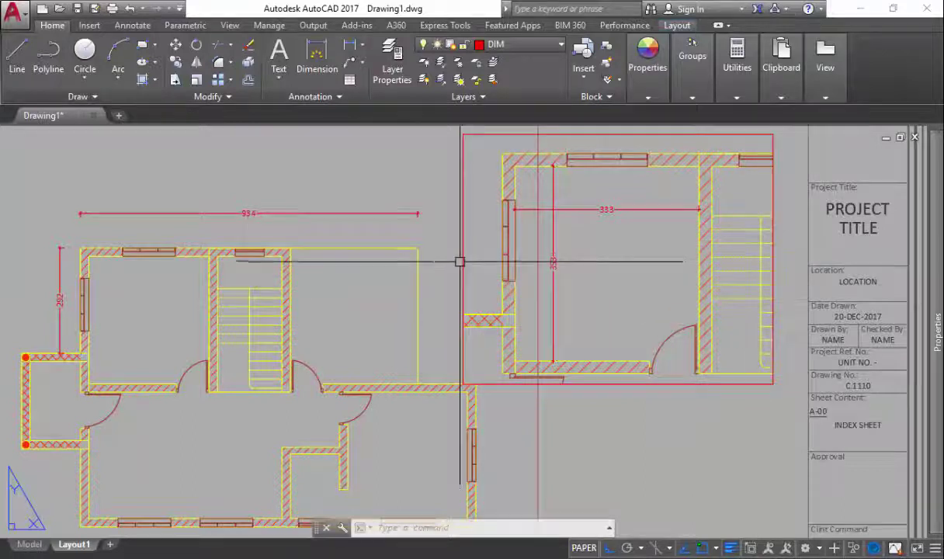
mouse_move(459, 256)
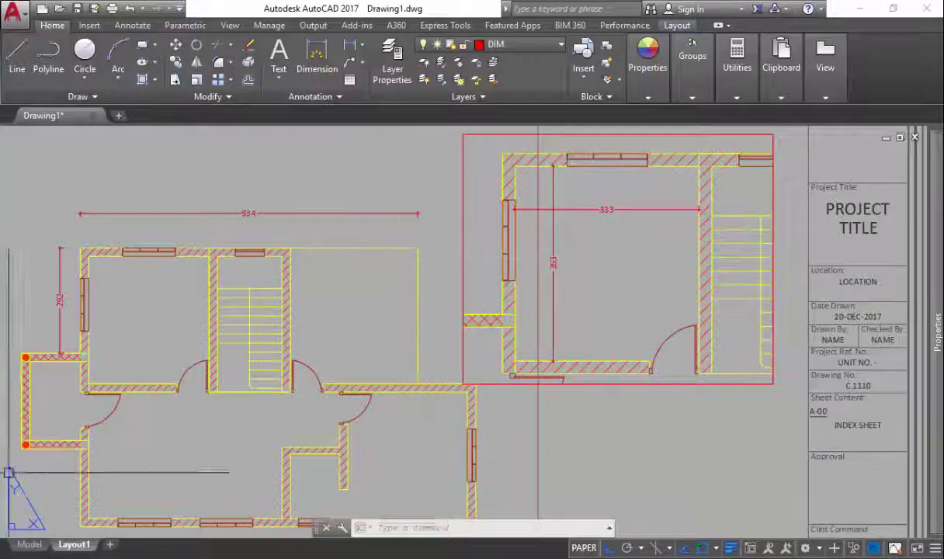
Return to model space and examine the floor plan dimensions created at different annotation scales
left_click(29, 544)
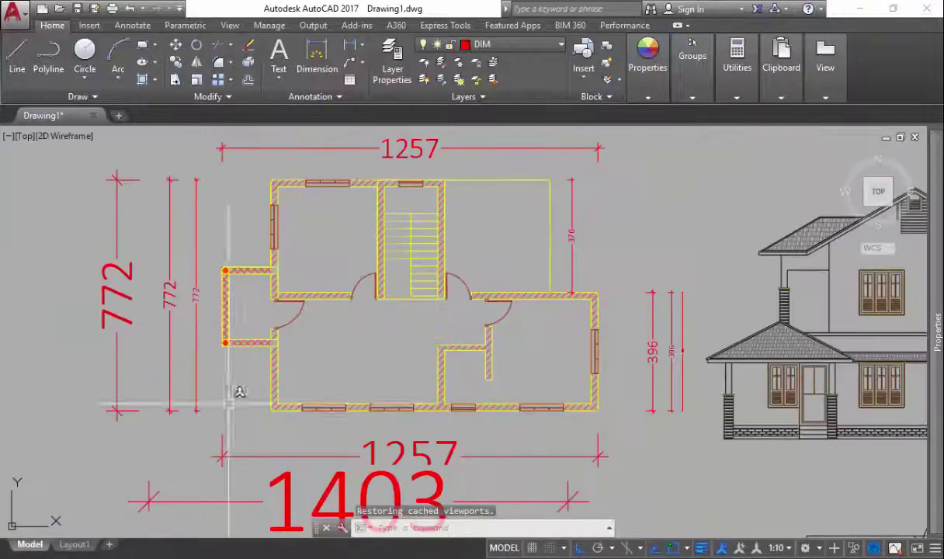
middle_click_drag(444, 378, 378, 322)
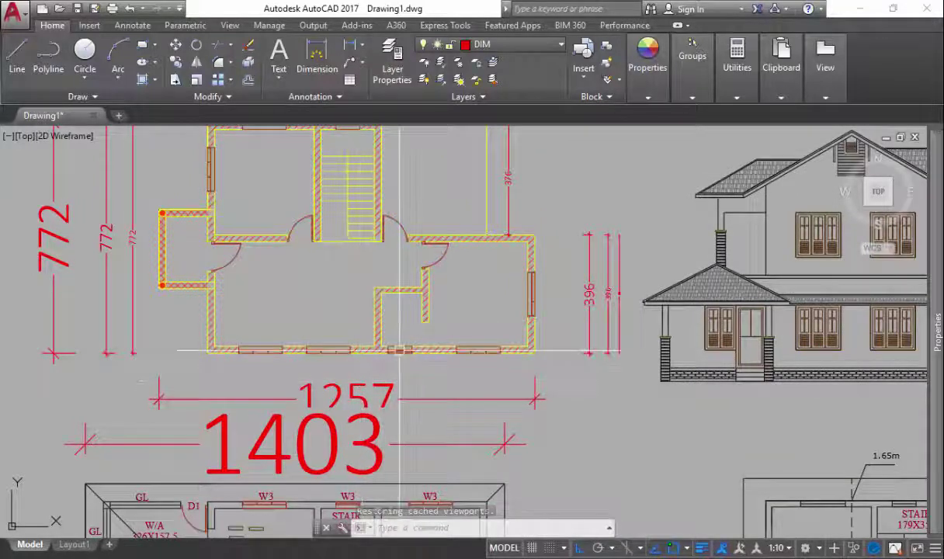
middle_click_drag(417, 344, 520, 311)
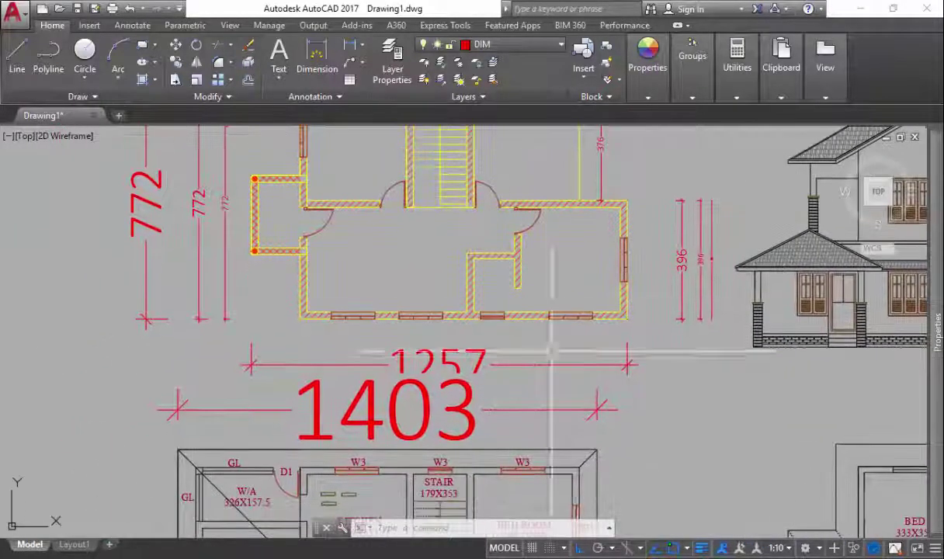
middle_click_drag(570, 337, 574, 358)
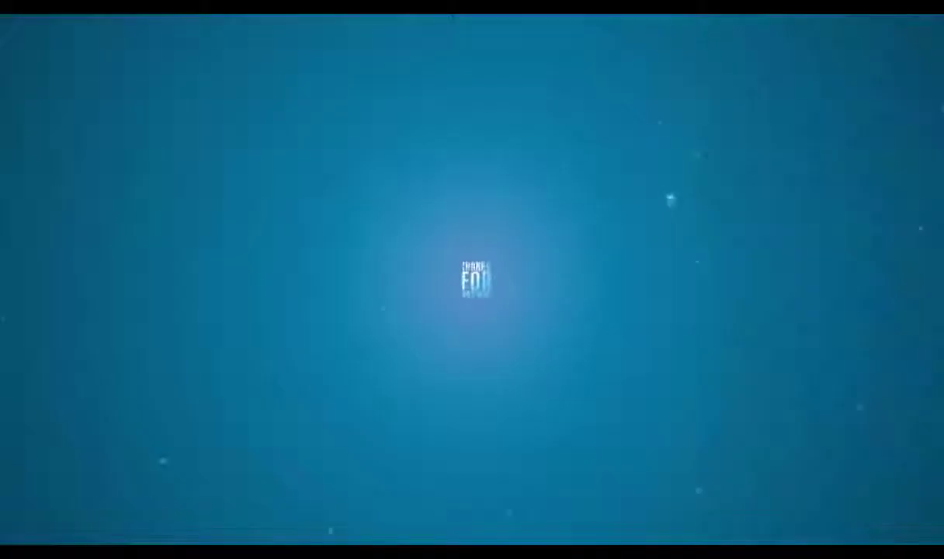